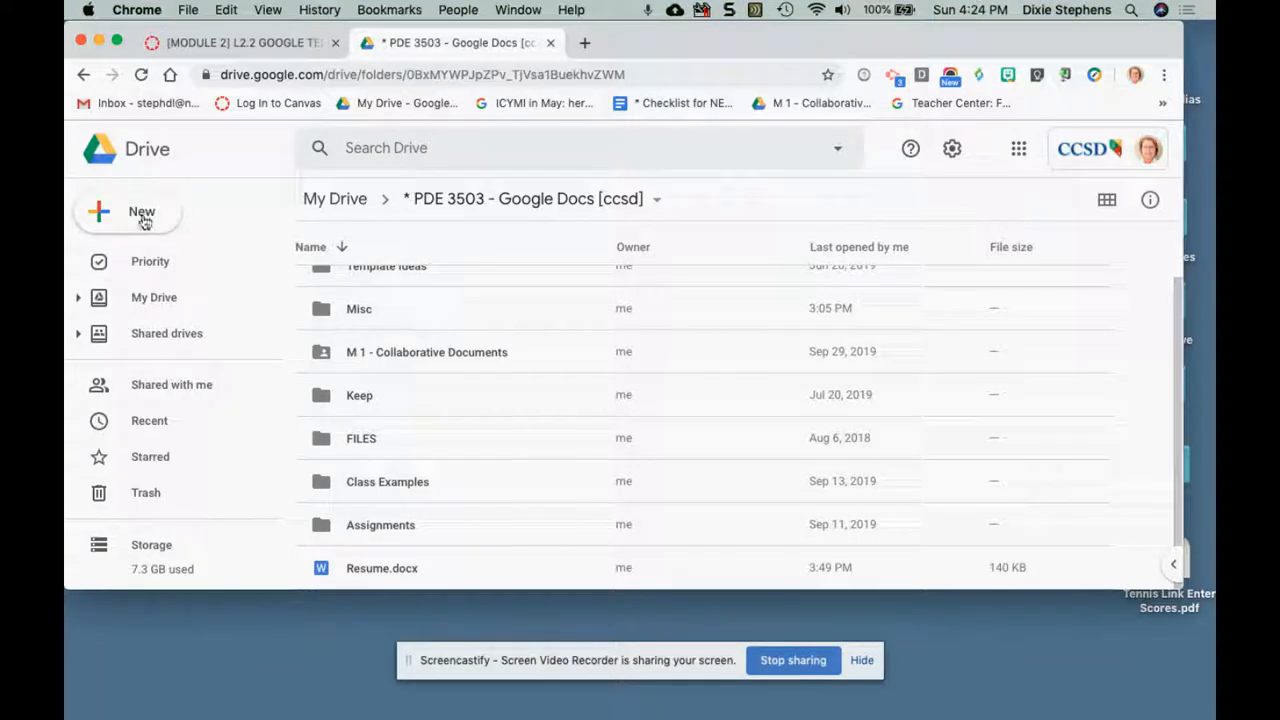
Start a new Google Docs document from a template in the current Drive folder.
{"action": "left_click", "coordinate": [146, 220]}
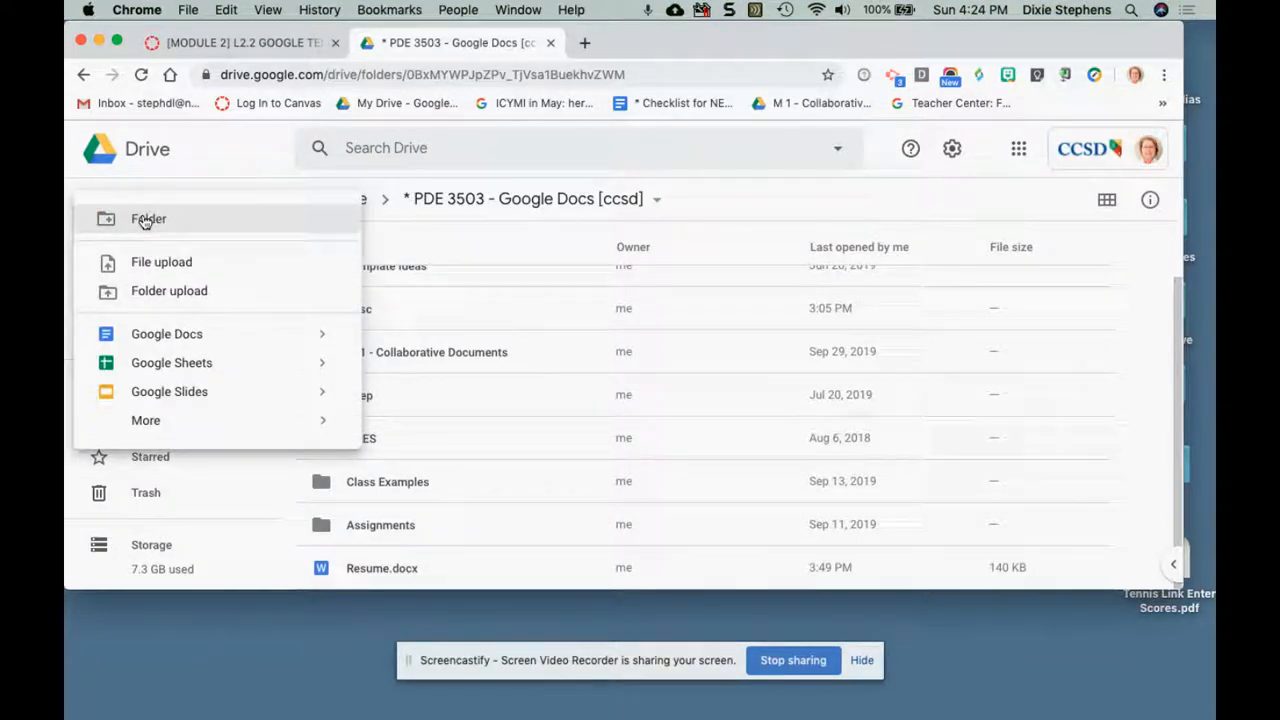
{"action": "mouse_move", "coordinate": [324, 343]}
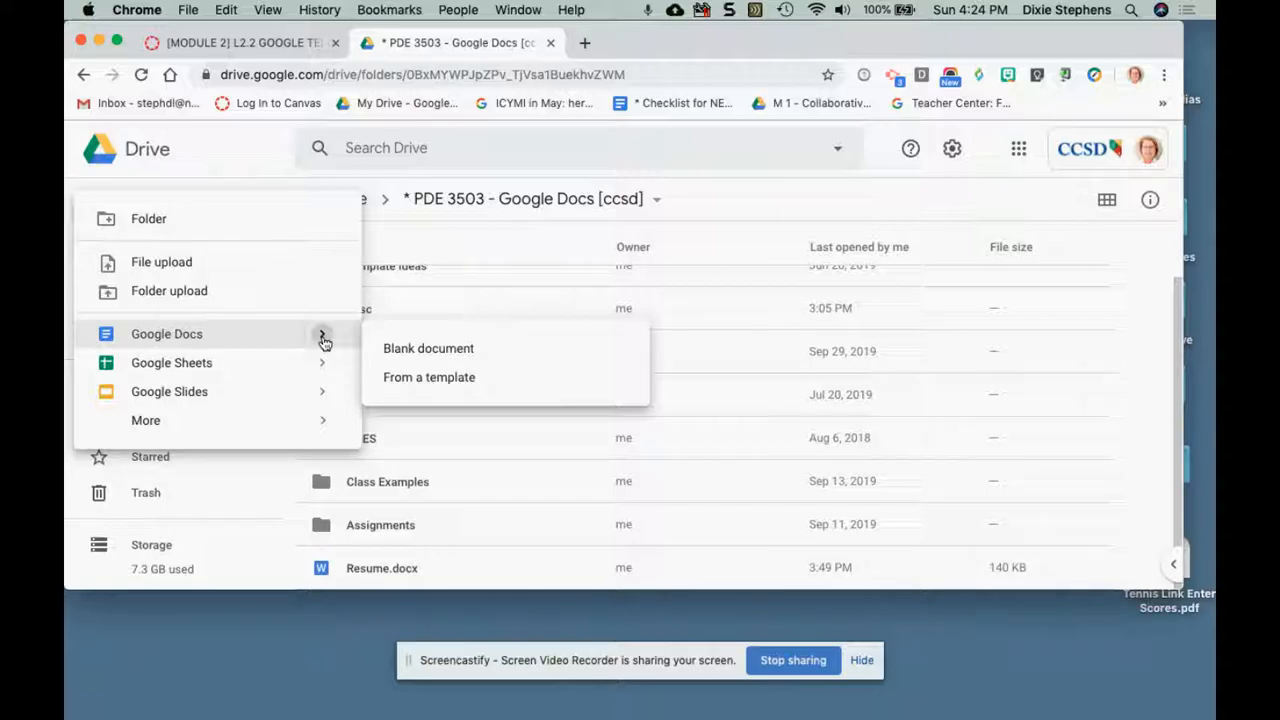
{"action": "left_click", "coordinate": [440, 380]}
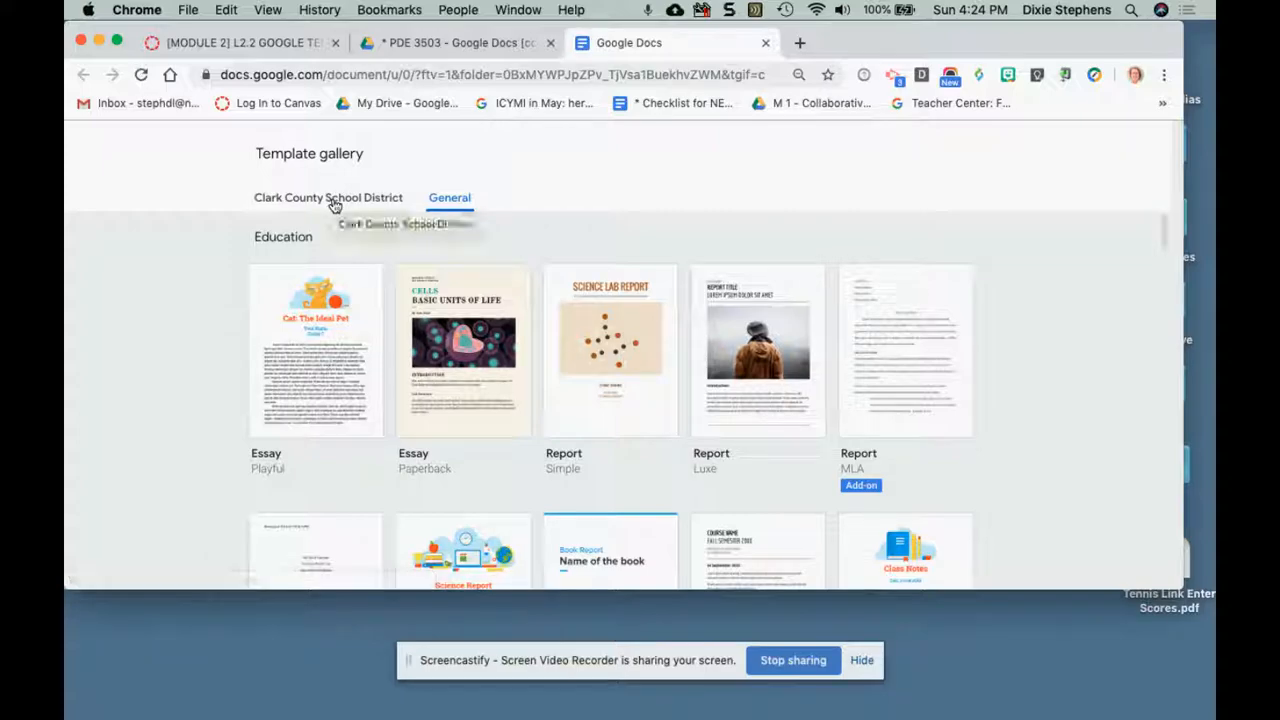
Examine the Clark County School District templates and the General templates, from Education through Work, for a suitable newsletter.
{"action": "left_click", "coordinate": [335, 200]}
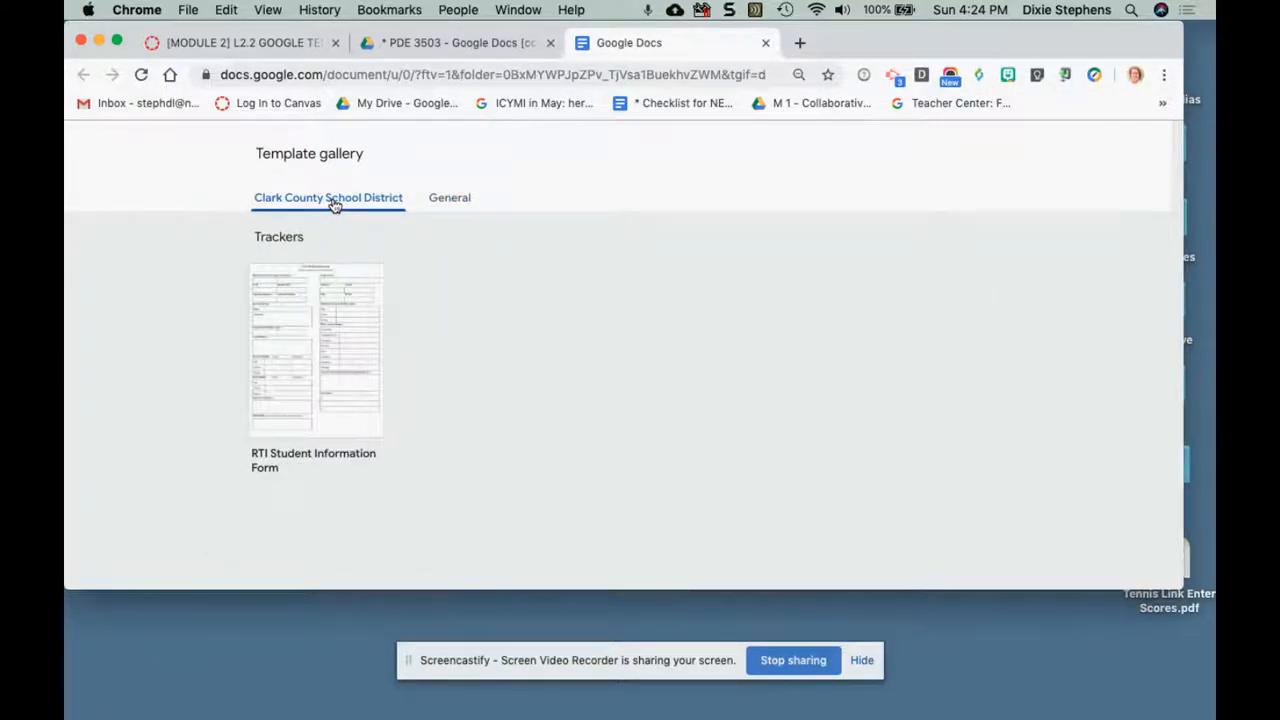
{"action": "left_click", "coordinate": [455, 205]}
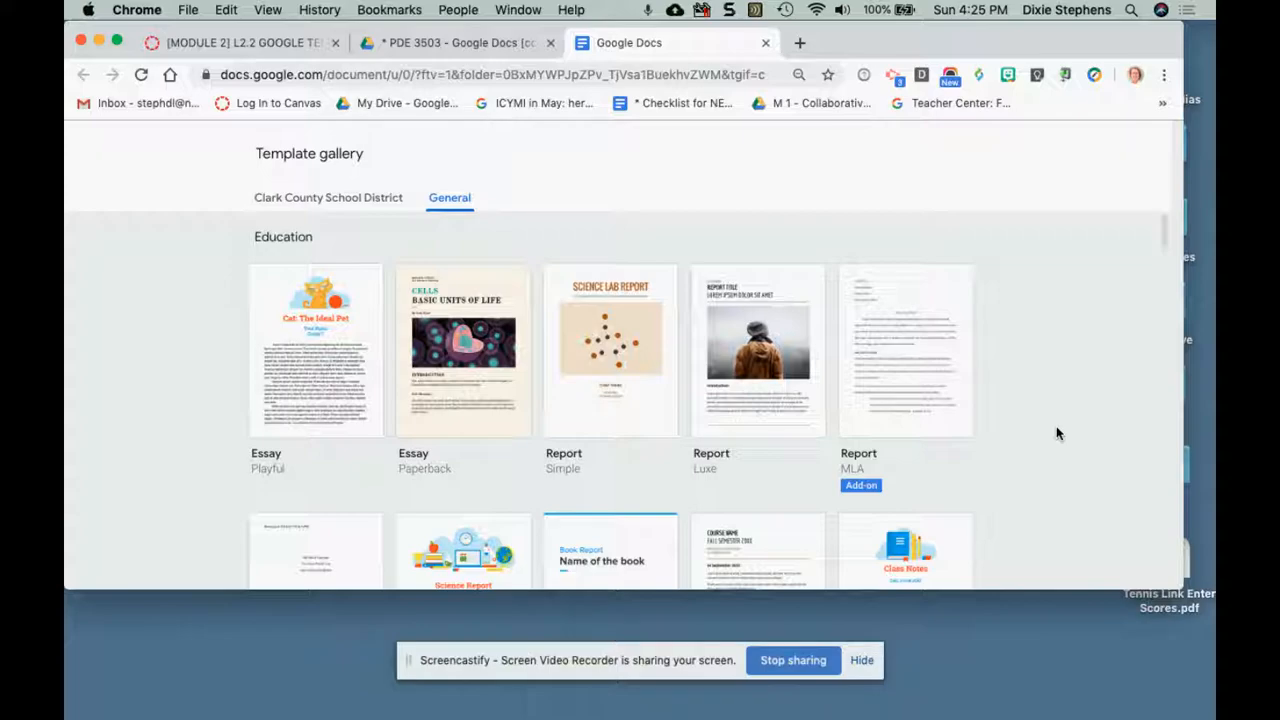
{"action": "scroll", "coordinate": [1057, 432], "scroll_direction": "down", "scroll_amount": 5}
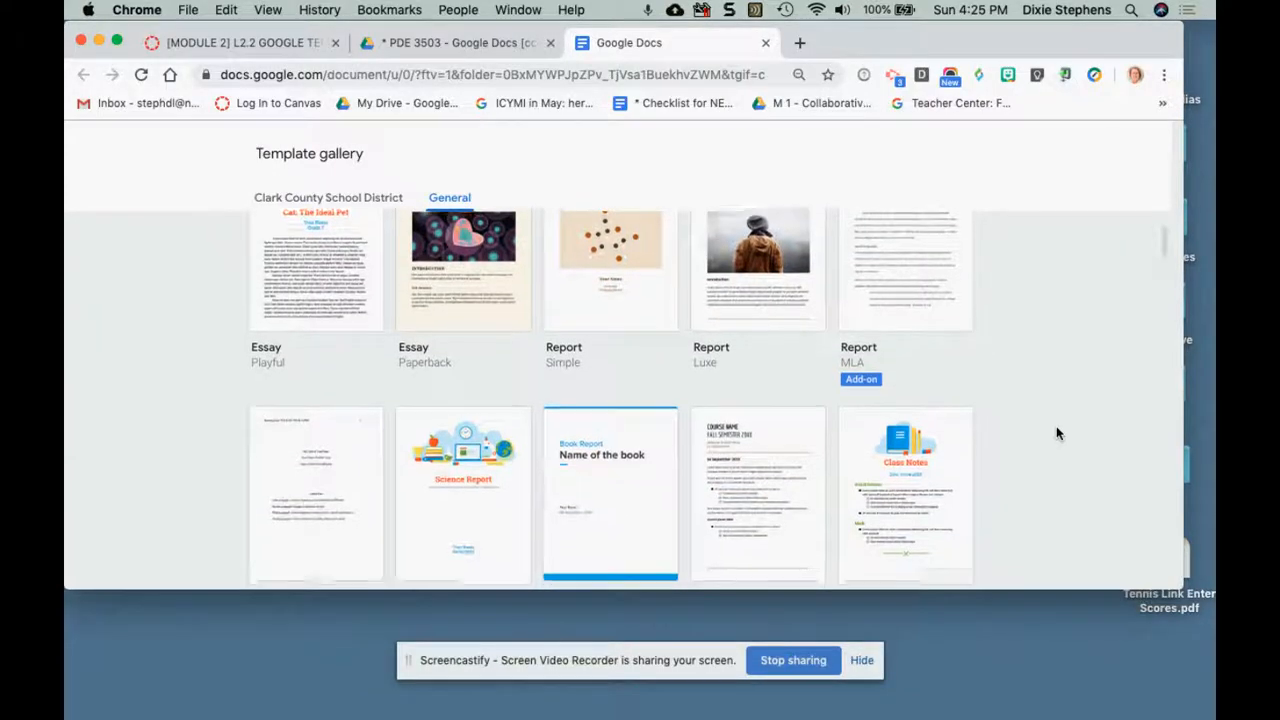
{"action": "scroll", "coordinate": [1063, 434], "scroll_direction": "down", "scroll_amount": 1}
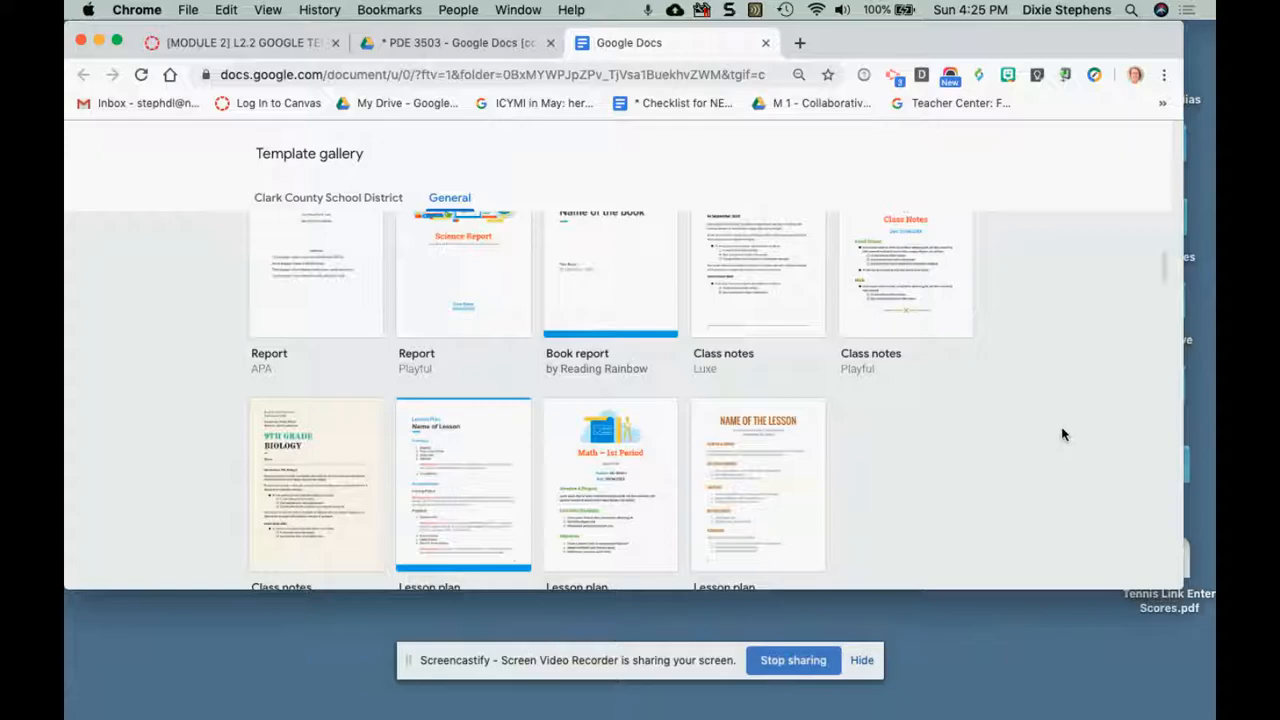
{"action": "scroll", "coordinate": [1060, 430], "scroll_direction": "down", "scroll_amount": 5}
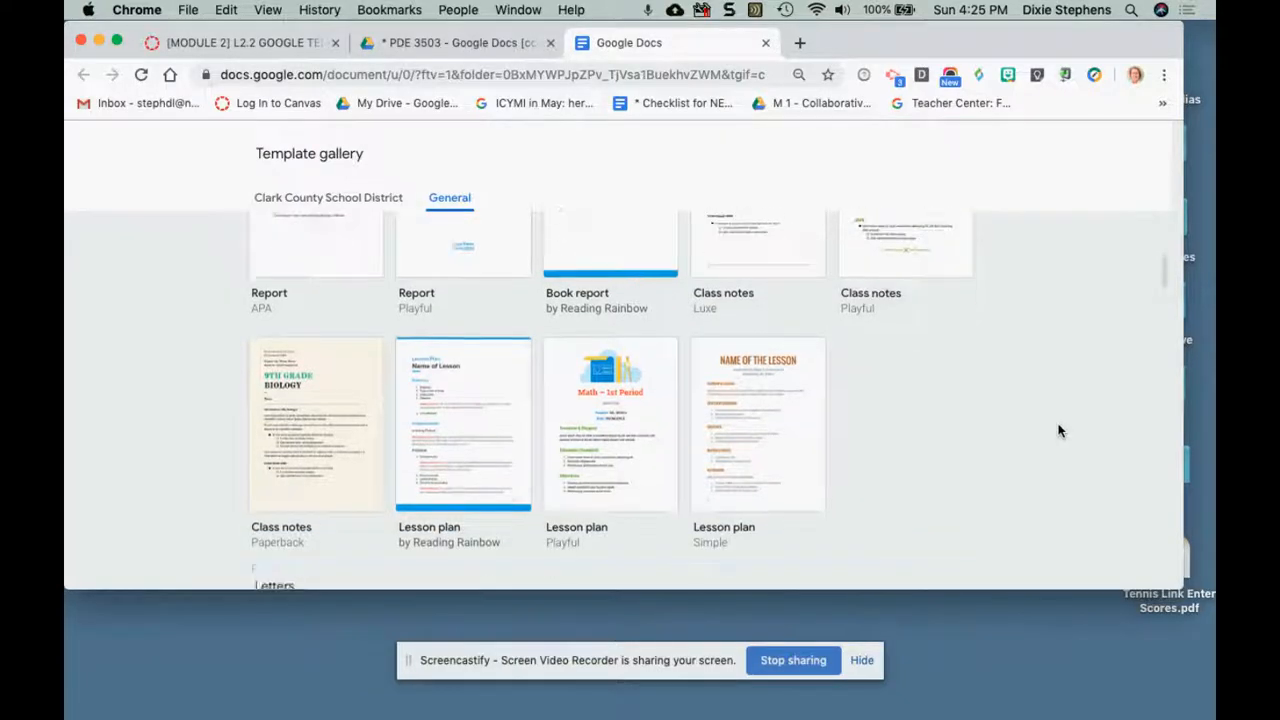
{"action": "scroll", "coordinate": [1060, 430], "scroll_direction": "down", "scroll_amount": 4}
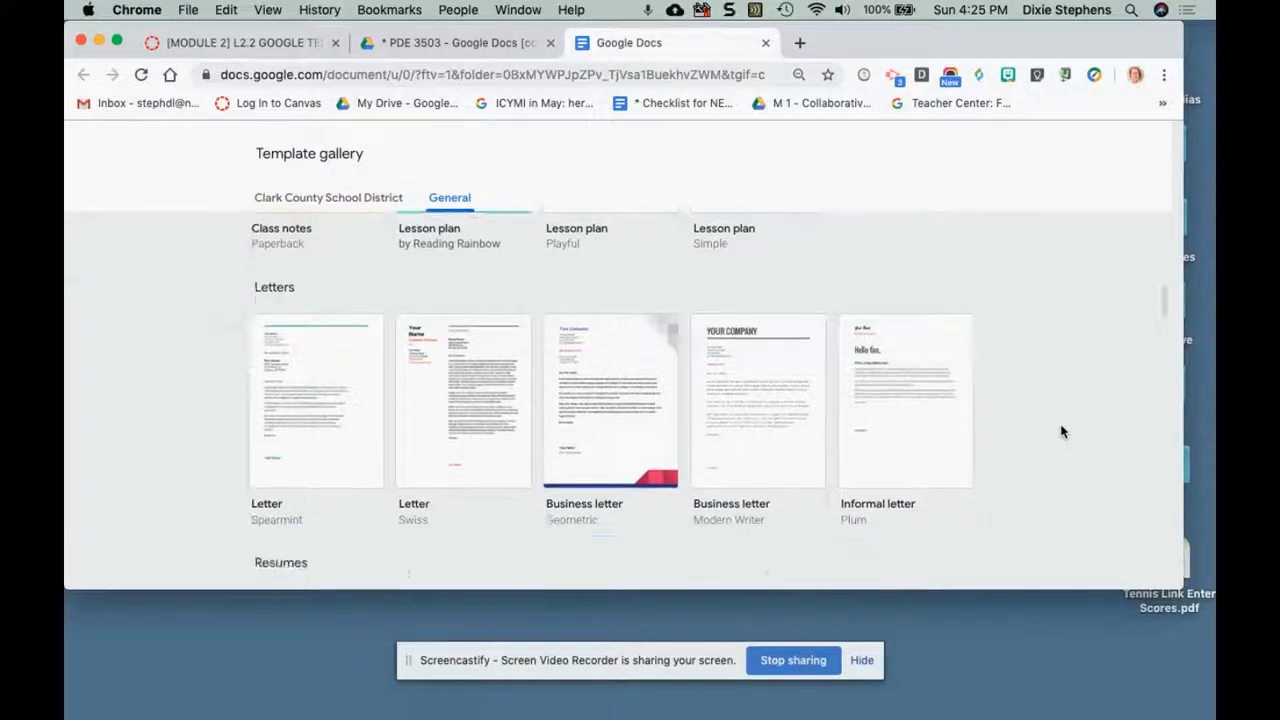
{"action": "scroll", "coordinate": [1066, 435], "scroll_direction": "up", "scroll_amount": 1}
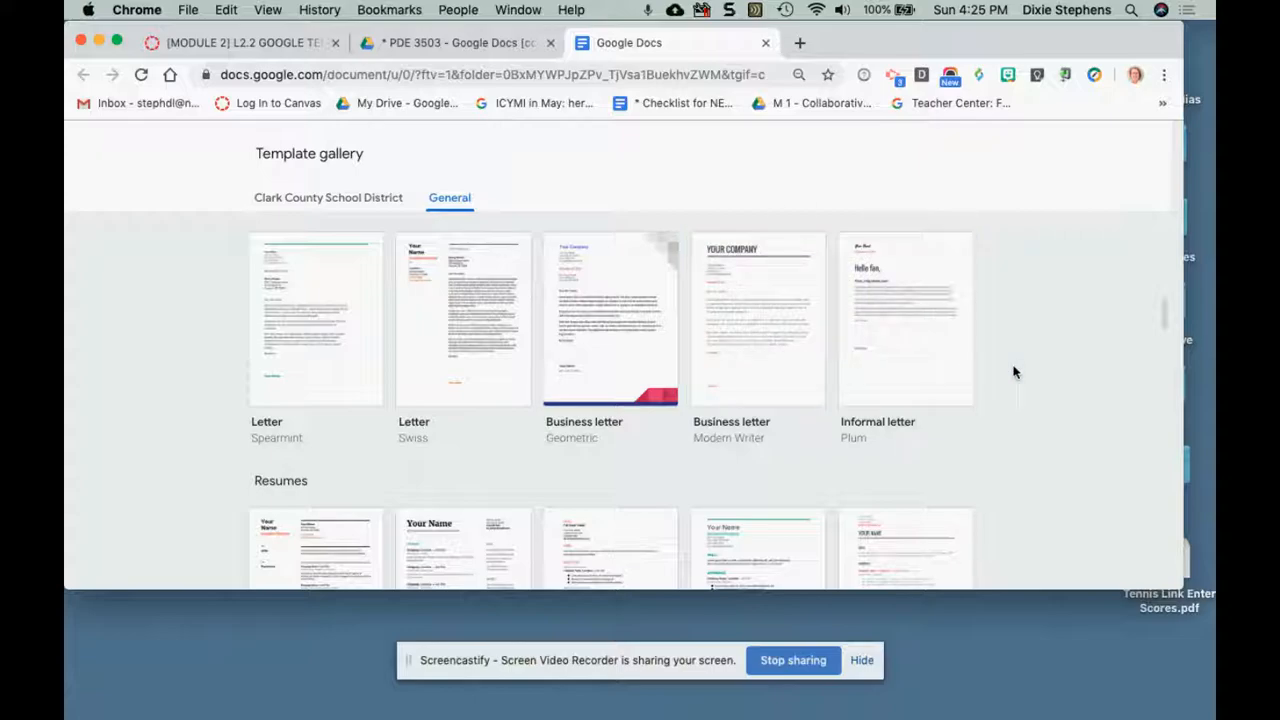
{"action": "scroll", "coordinate": [1025, 373], "scroll_direction": "down", "scroll_amount": 5}
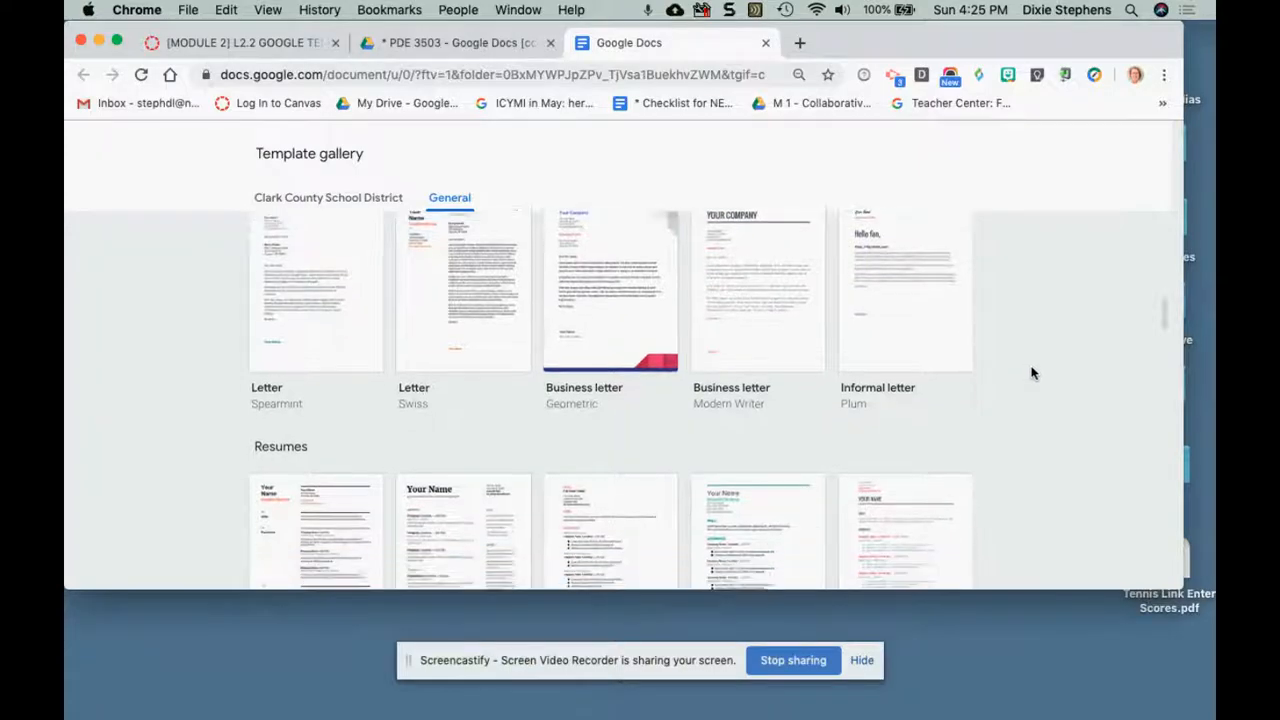
{"action": "scroll", "coordinate": [1034, 377], "scroll_direction": "down", "scroll_amount": 5}
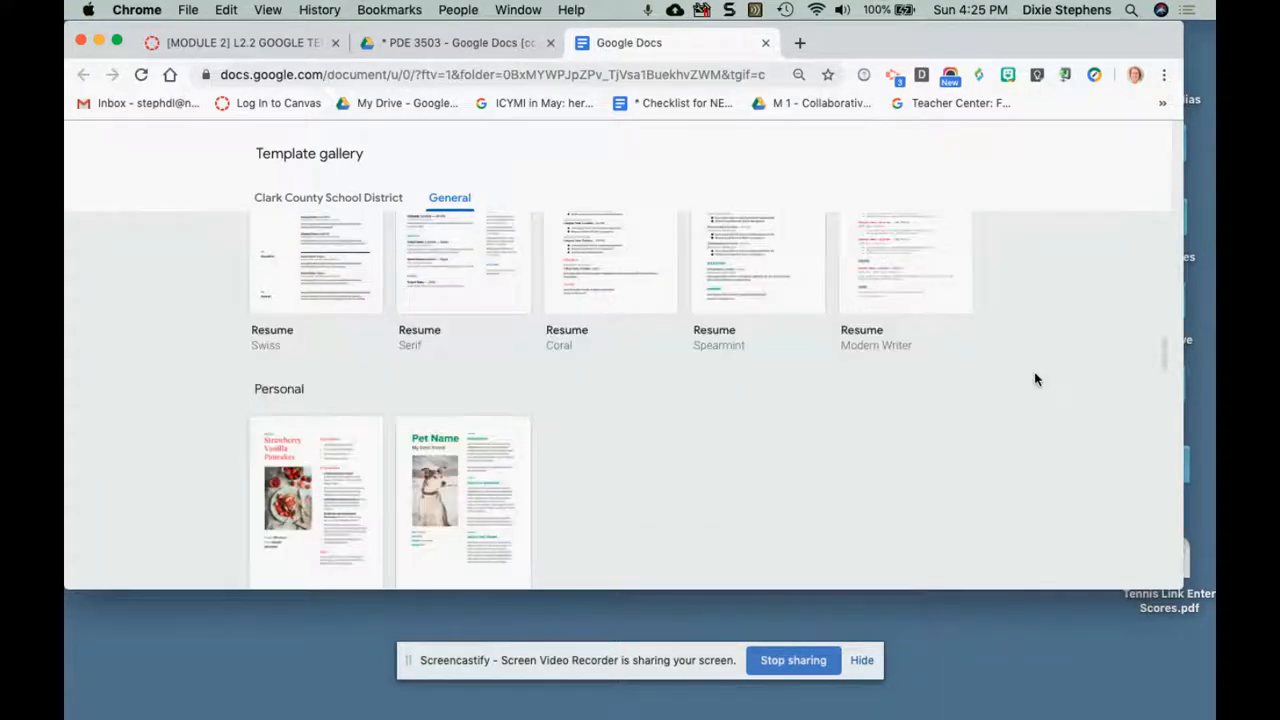
{"action": "scroll", "coordinate": [1036, 380], "scroll_direction": "down", "scroll_amount": 10}
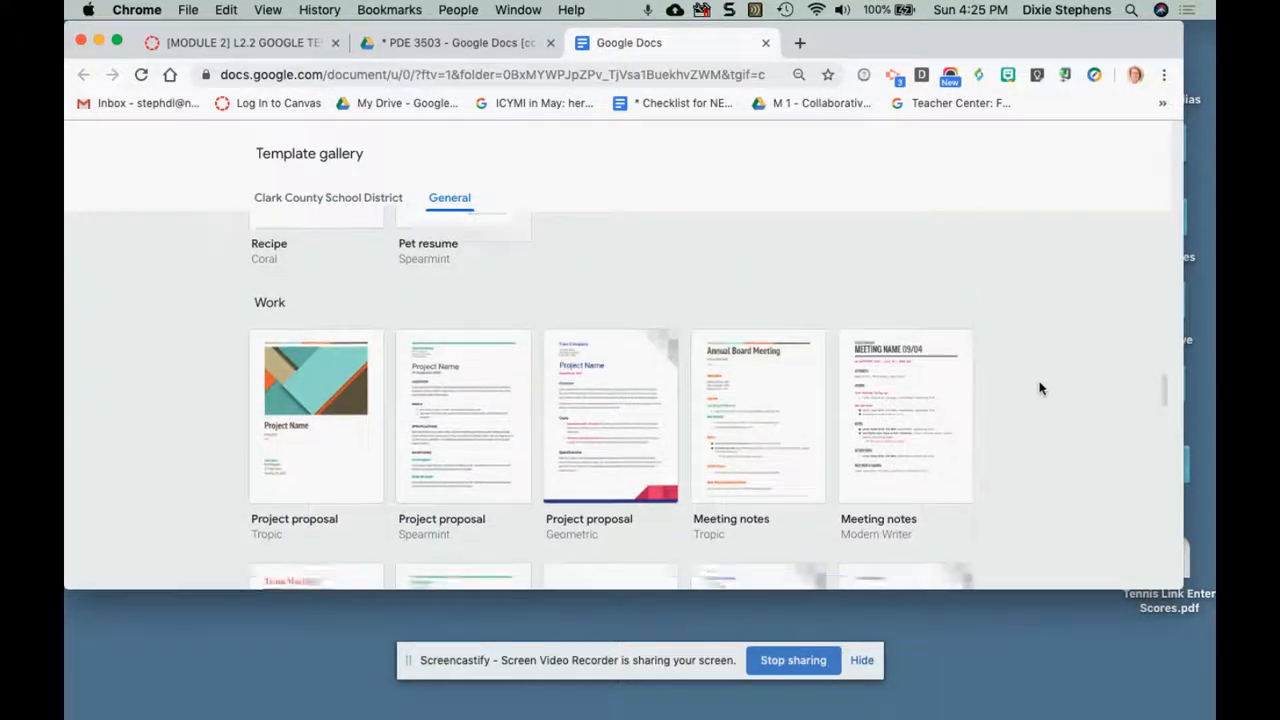
{"action": "scroll", "coordinate": [1043, 390], "scroll_direction": "down", "scroll_amount": 3}
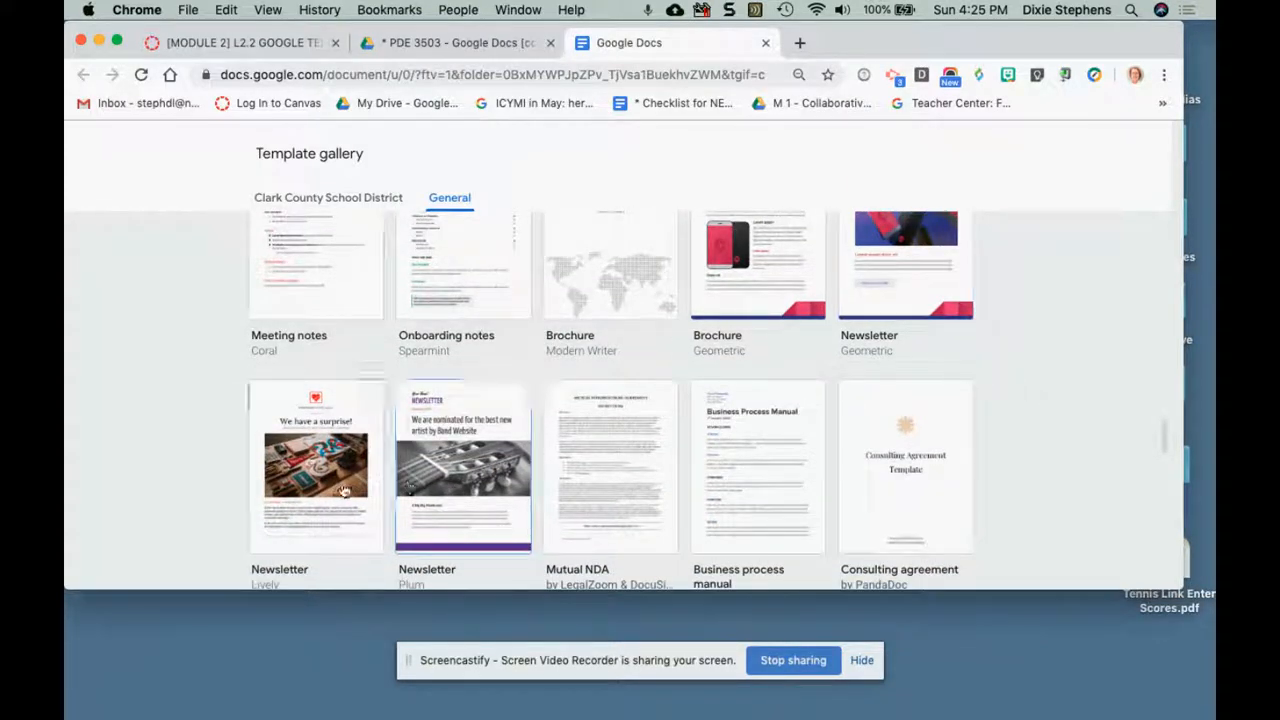
{"action": "scroll", "coordinate": [454, 492], "scroll_direction": "down", "scroll_amount": 1}
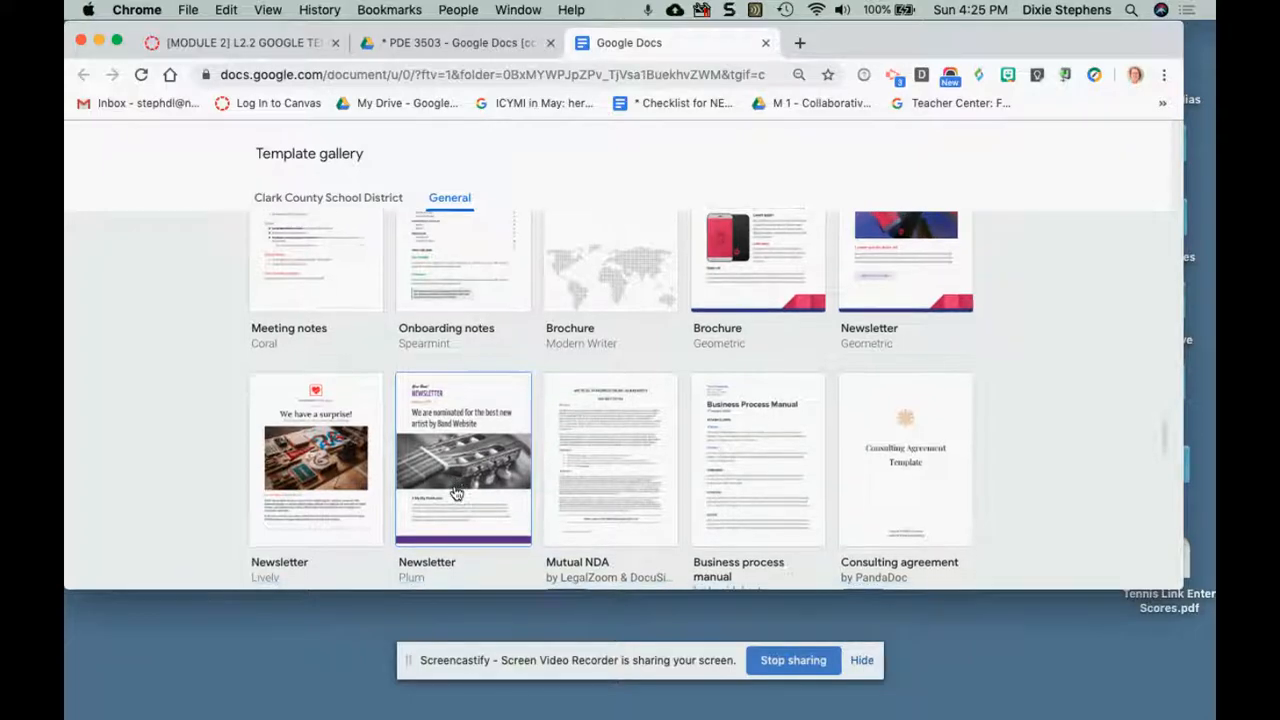
Create a document from the Lively Newsletter template and rename it M 2.2 Newsletter.
{"action": "left_click", "coordinate": [323, 482]}
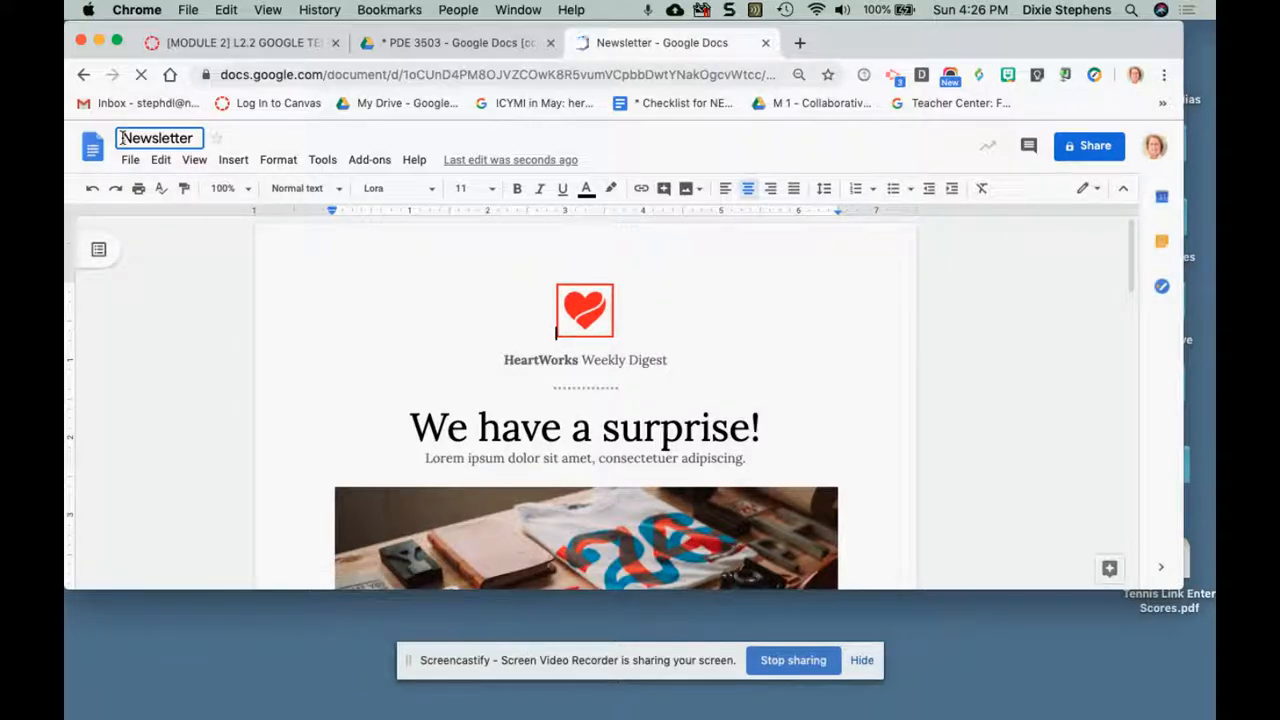
{"action": "left_click", "coordinate": [121, 138]}
{"action": "type", "text": "M"}
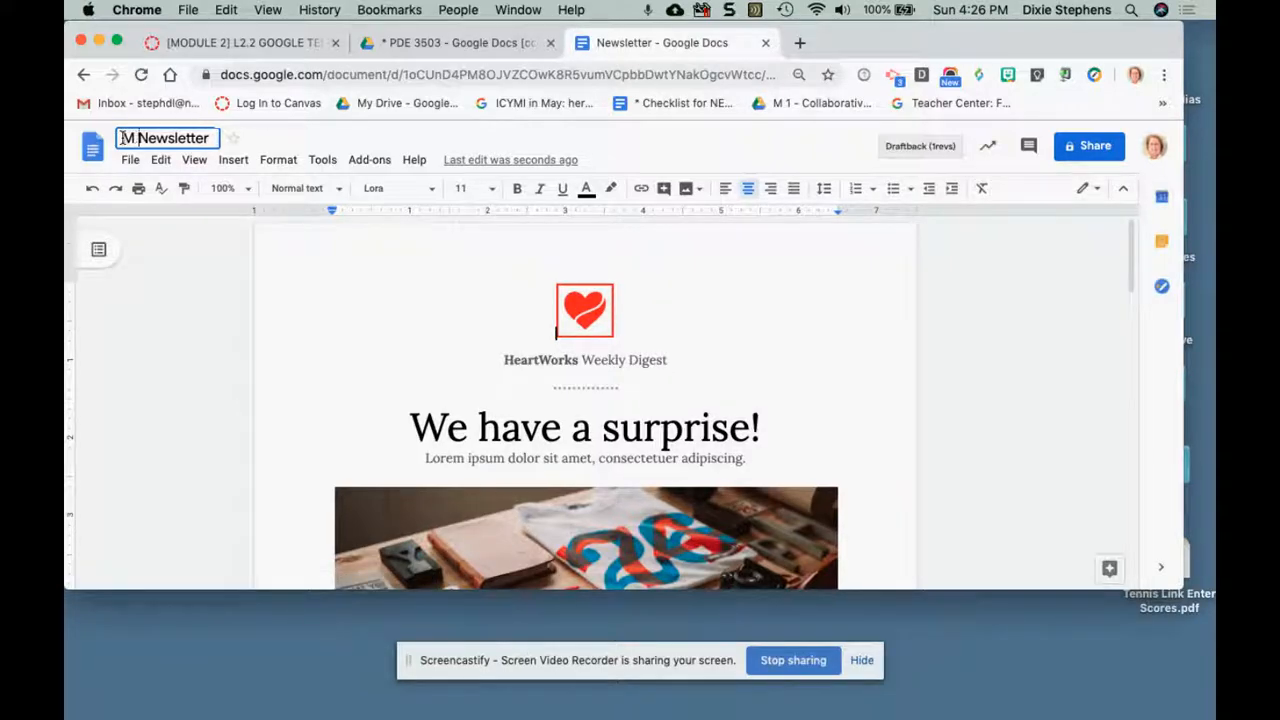
{"action": "type", "text": " 2.2"}
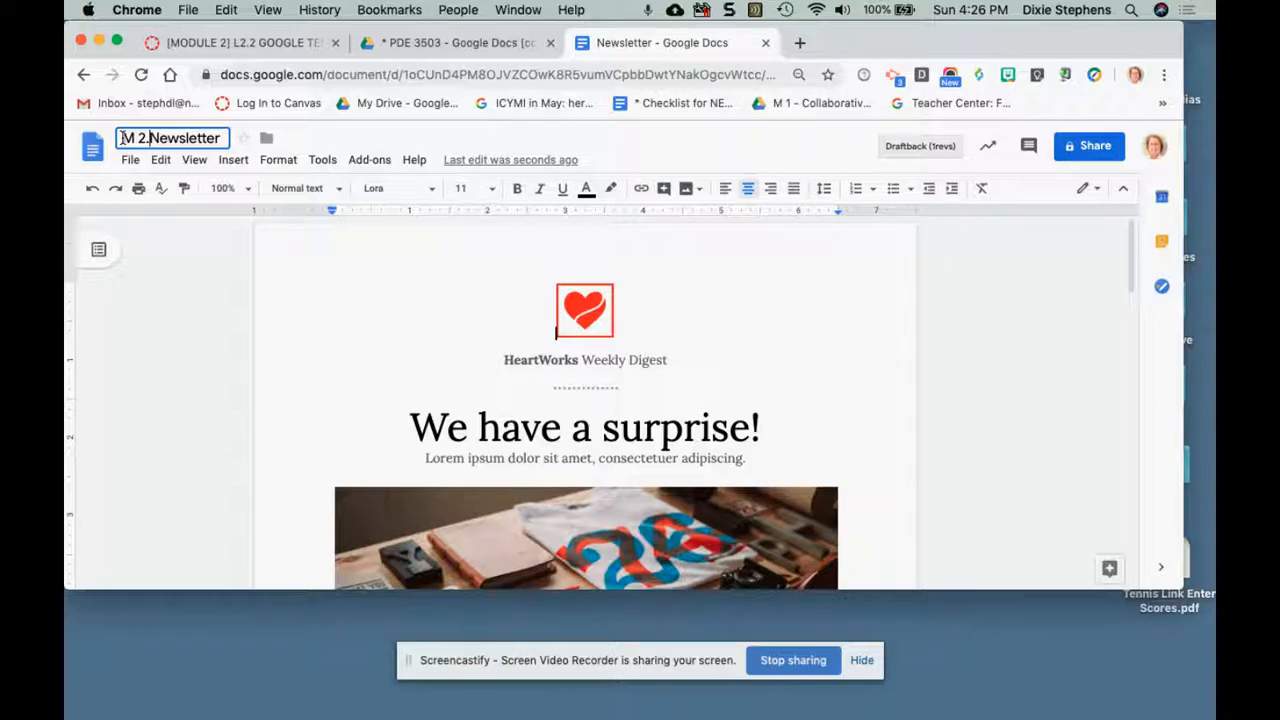
{"action": "left_click", "coordinate": [296, 252]}
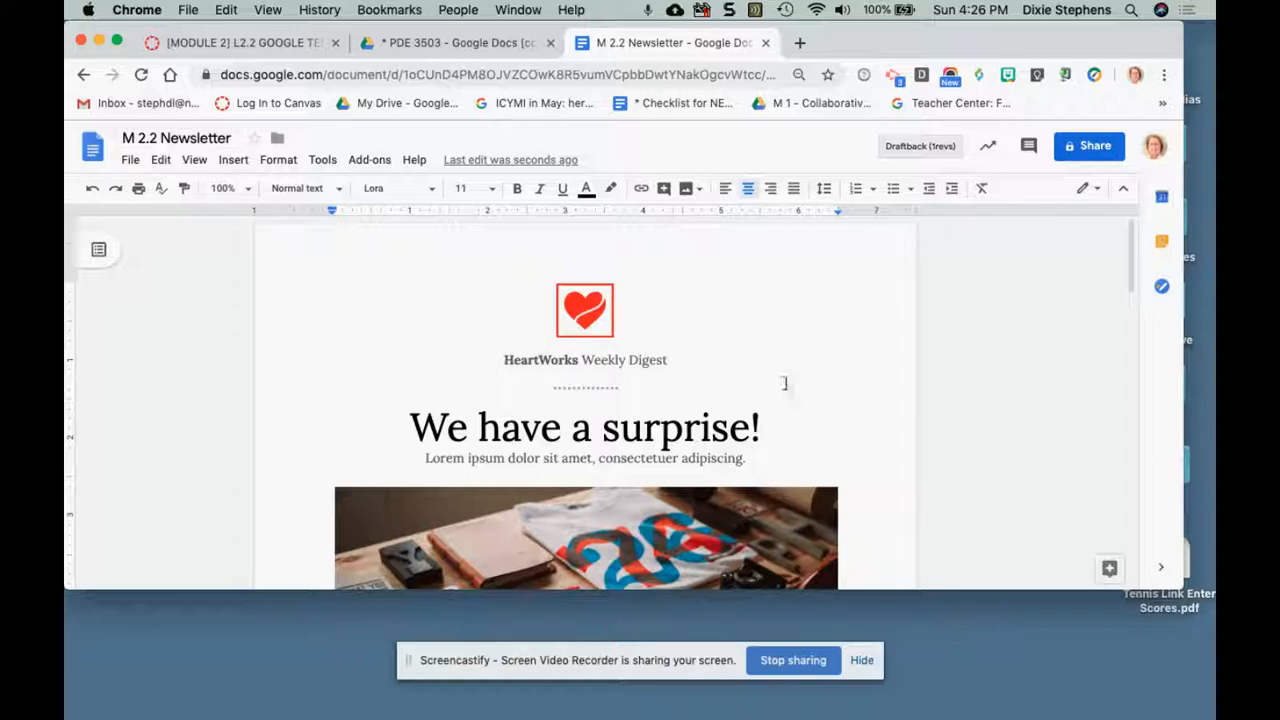
Change the title line under the heart logo to "Grade 5 Weekly News".
{"action": "scroll", "coordinate": [807, 386], "scroll_direction": "down", "scroll_amount": 1}
{"action": "scroll", "coordinate": [807, 386], "scroll_direction": "down", "scroll_amount": 2}
{"action": "scroll", "coordinate": [807, 386], "scroll_direction": "up", "scroll_amount": 1}
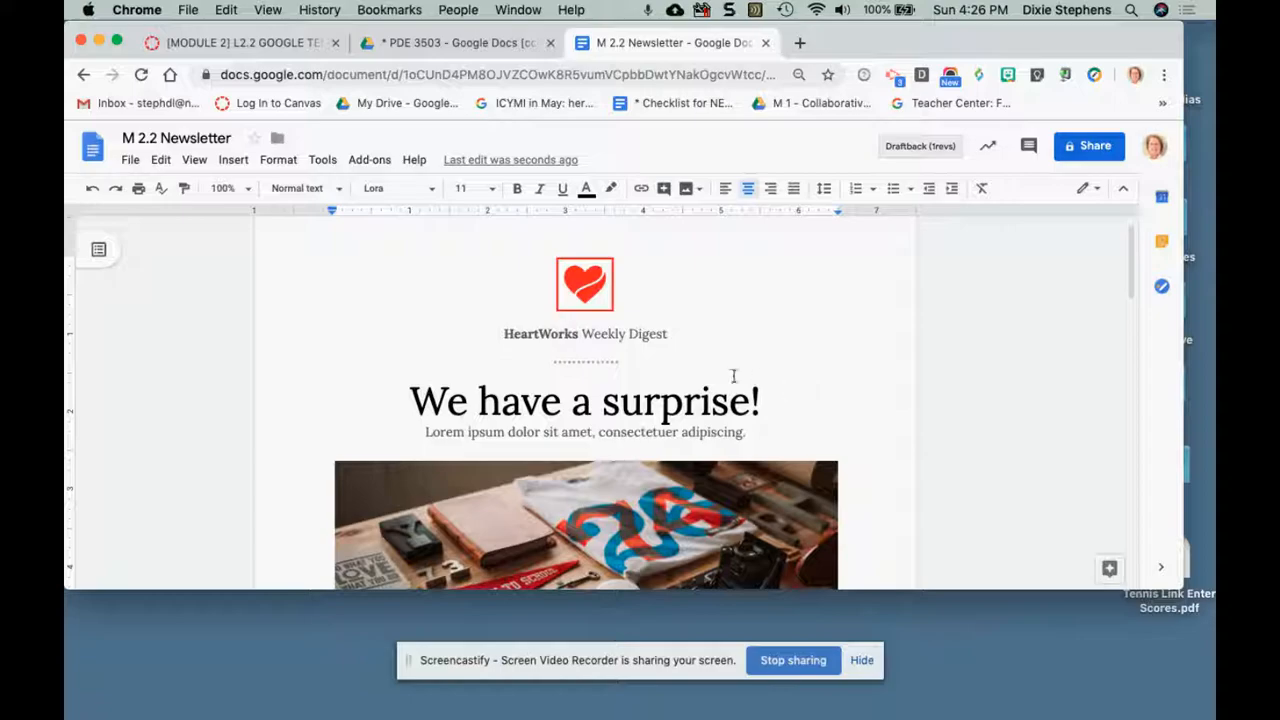
{"action": "left_click", "coordinate": [538, 334]}
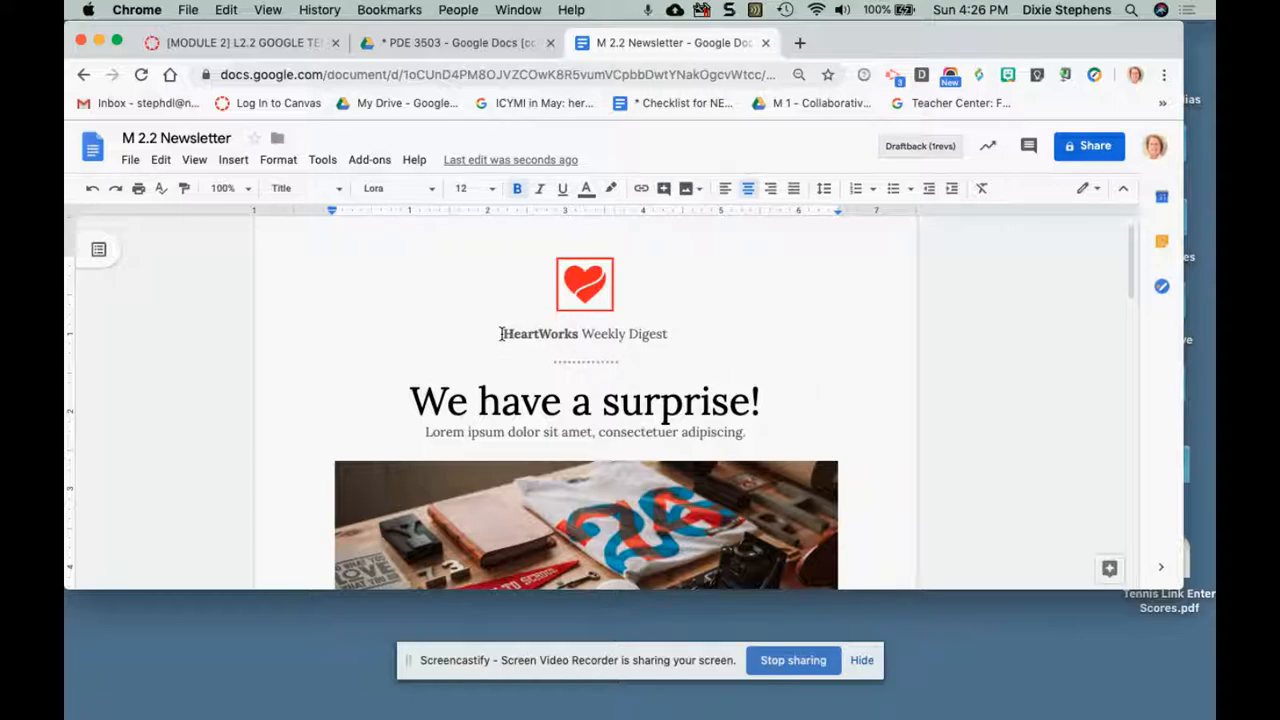
{"action": "left_click_drag", "start_coordinate": [506, 334], "coordinate": [577, 336]}
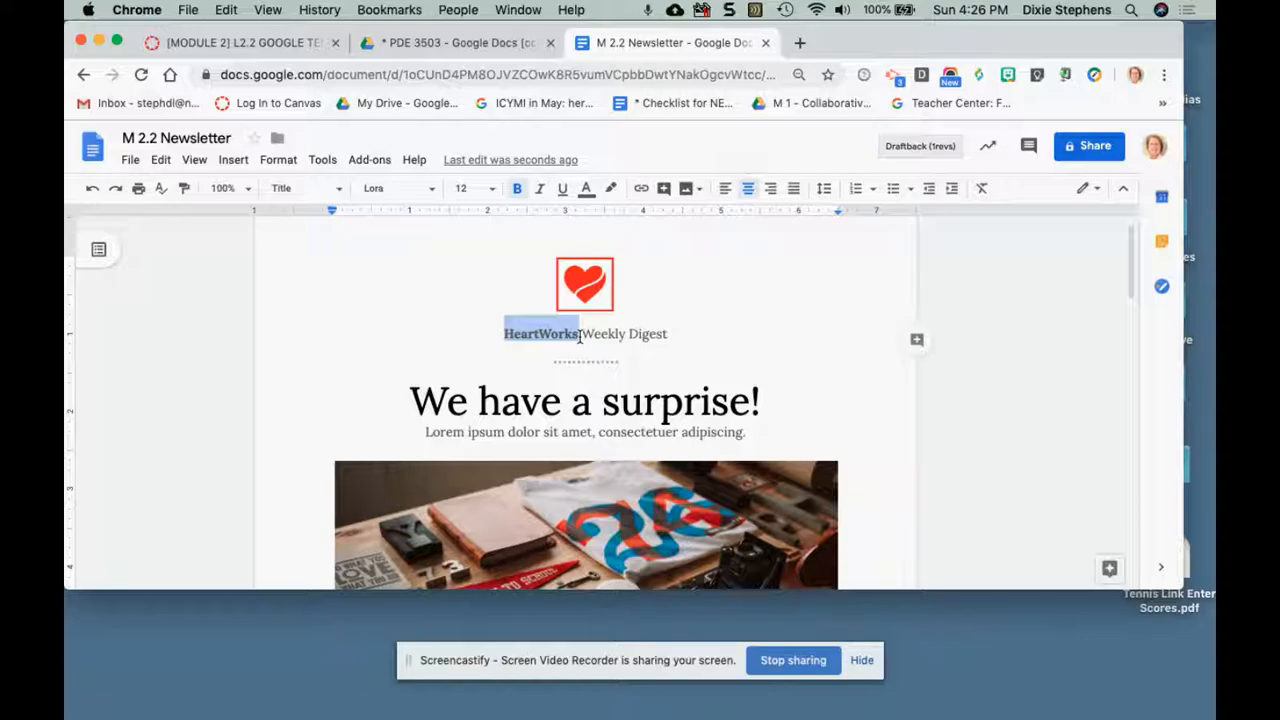
{"action": "type", "text": "C"}
{"action": "key", "text": "BackSpace"}
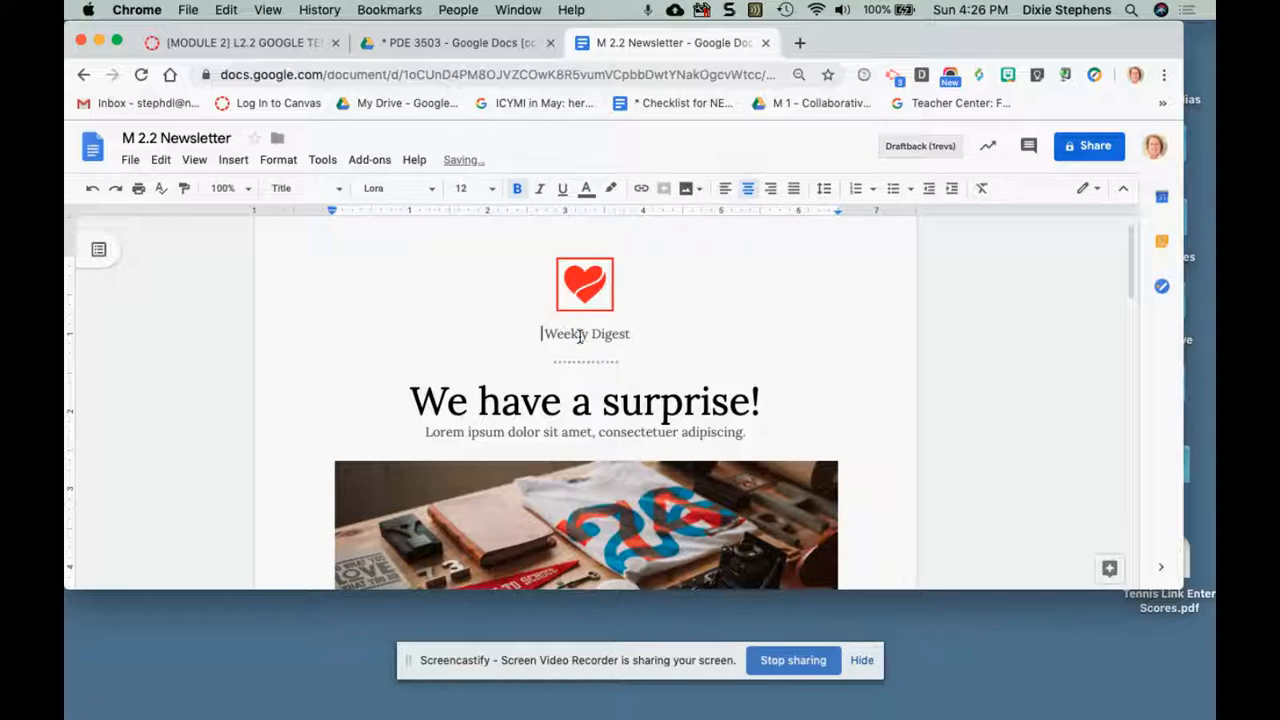
{"action": "type", "text": "Grade "}
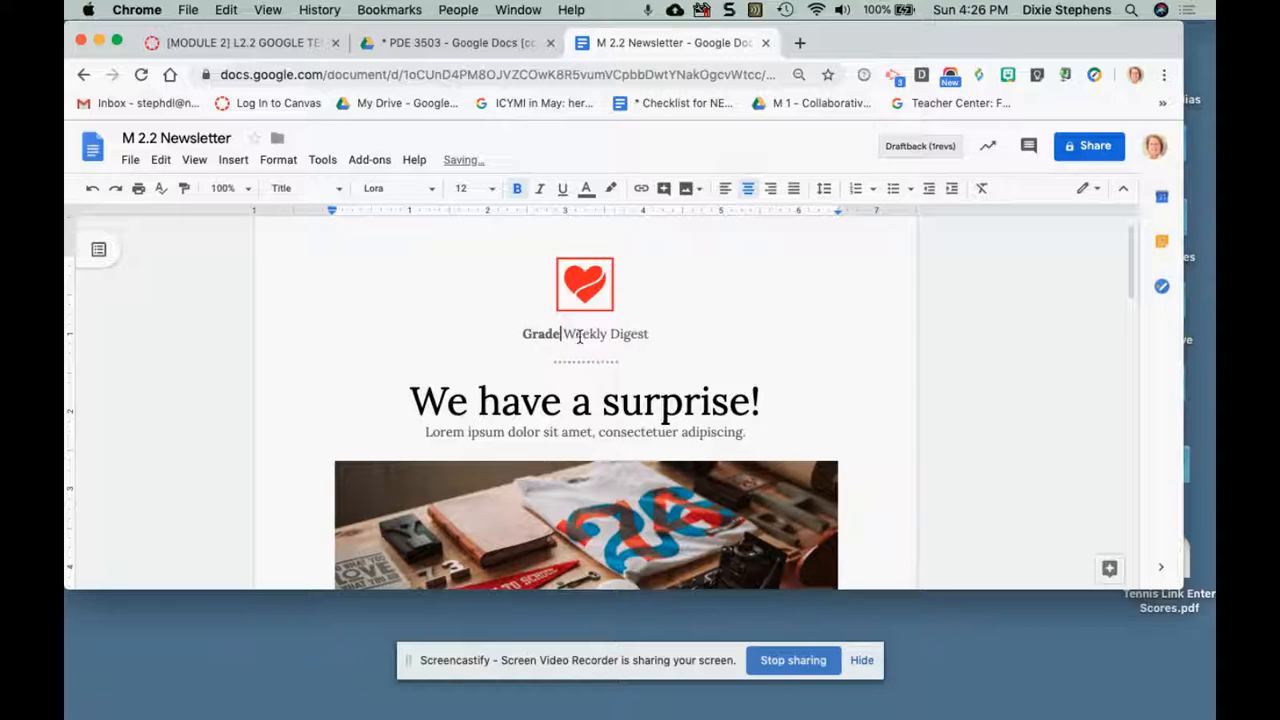
{"action": "type", "text": "5"}
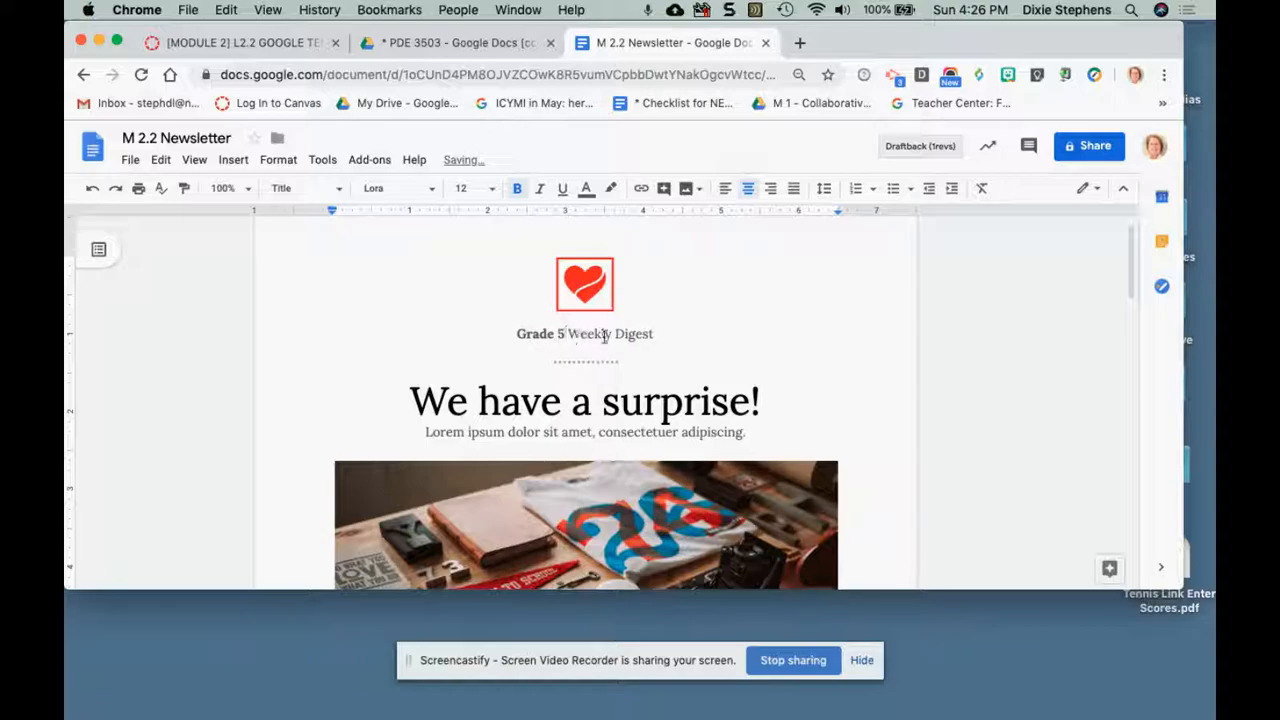
{"action": "left_click_drag", "start_coordinate": [614, 336], "coordinate": [652, 336]}
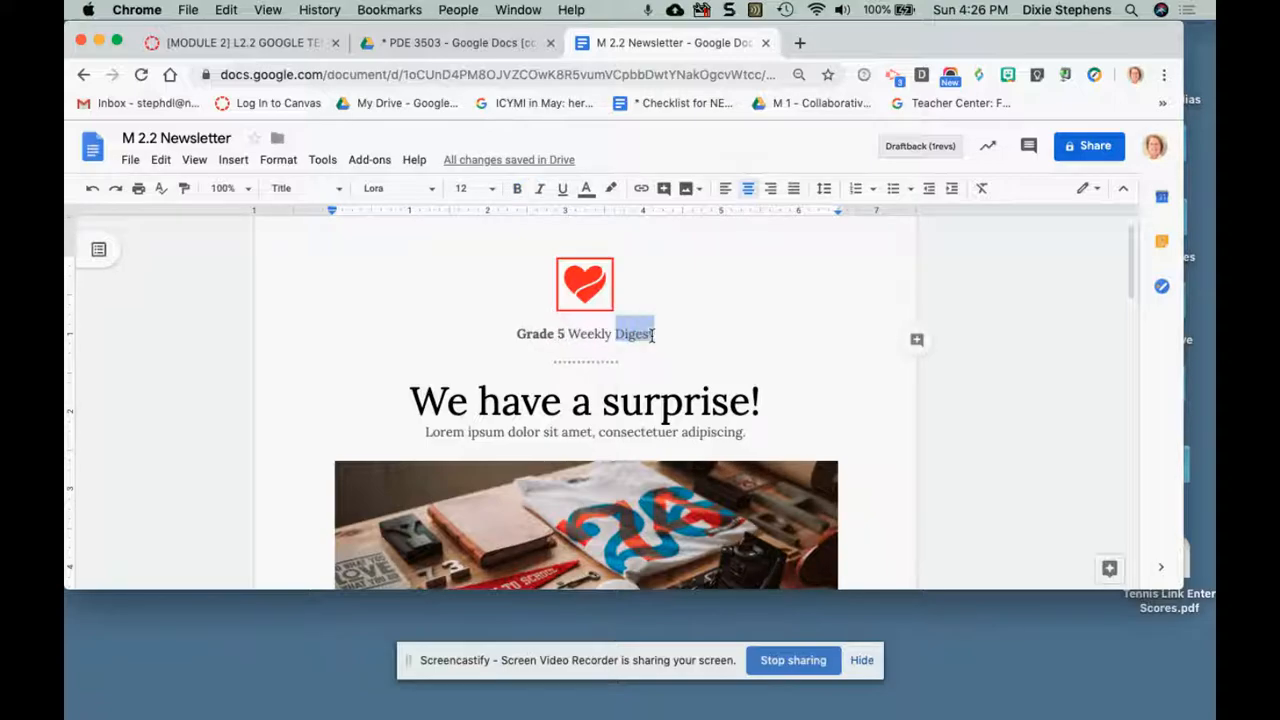
{"action": "type", "text": "News"}
Replace the large "We have a surprise!" heading with "Read on for more information?".
{"action": "left_click", "coordinate": [619, 401]}
{"action": "left_click_drag", "start_coordinate": [411, 401], "coordinate": [759, 405]}
{"action": "type", "text": "Re"}
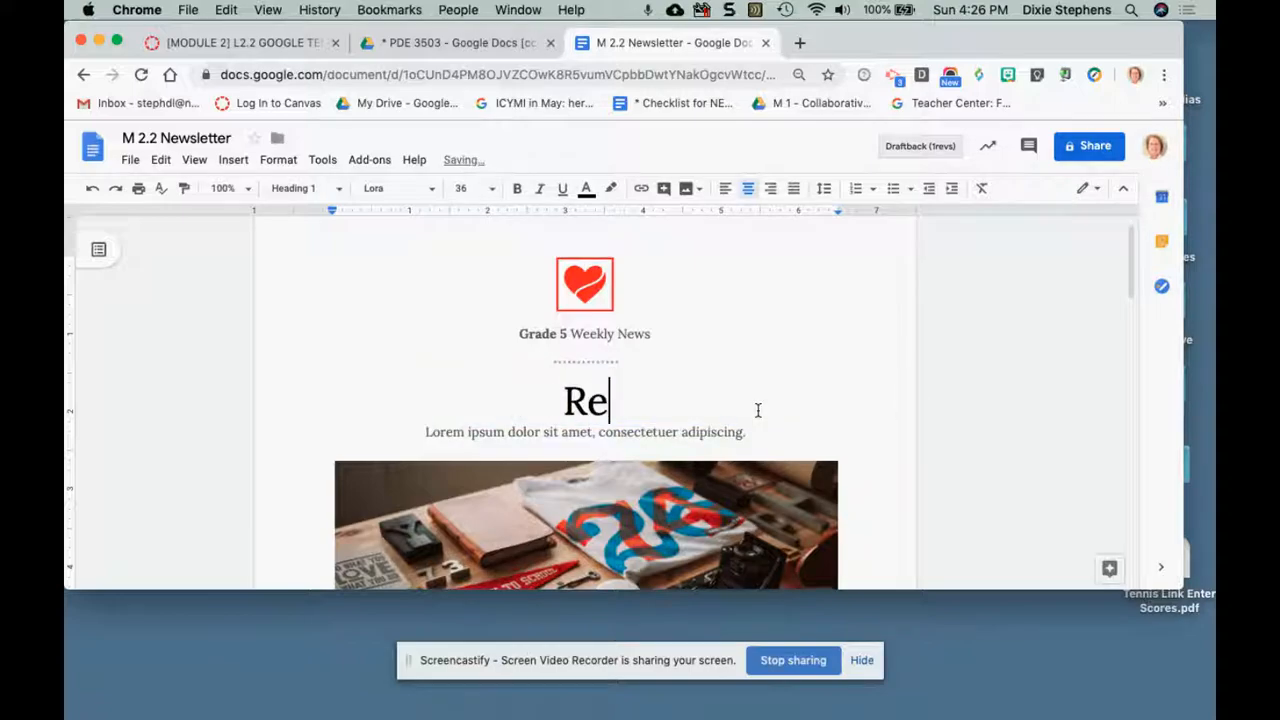
{"action": "type", "text": "ad on for "}
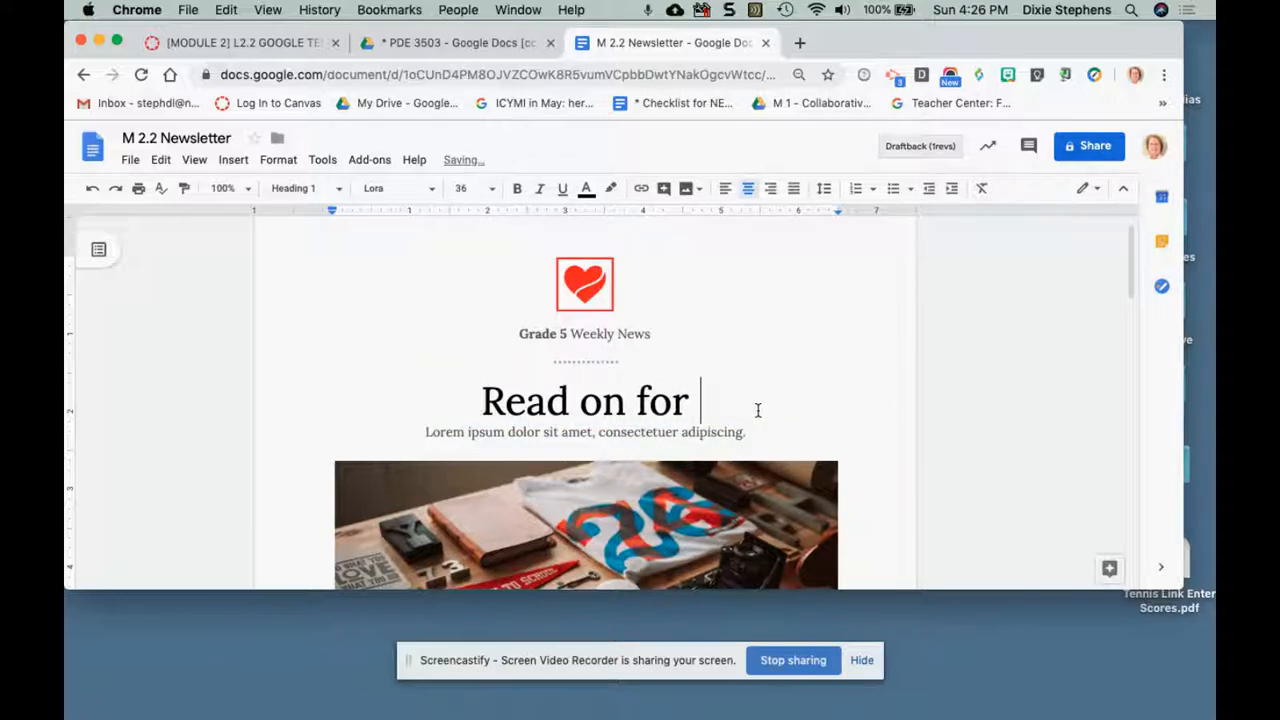
{"action": "type", "text": "more information"}
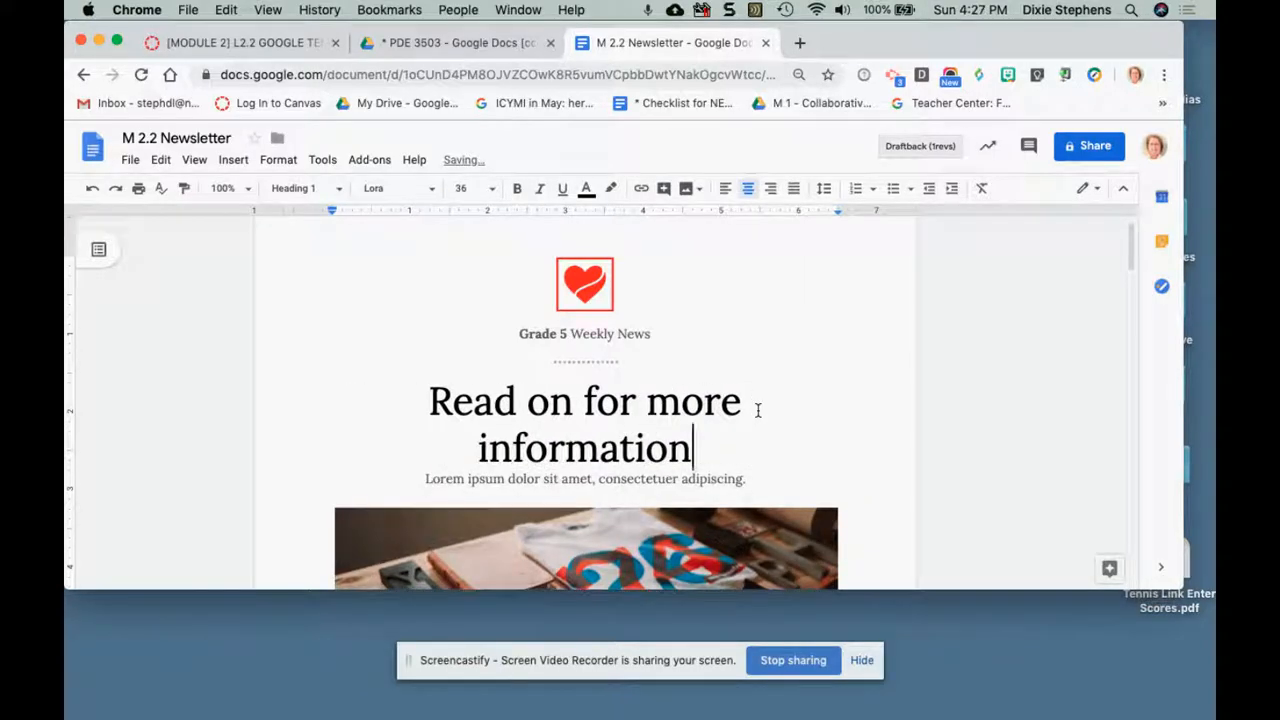
{"action": "type", "text": "?"}
Replace the placeholder subtitle below the heading with "Week of October 6th".
{"action": "left_click", "coordinate": [488, 479]}
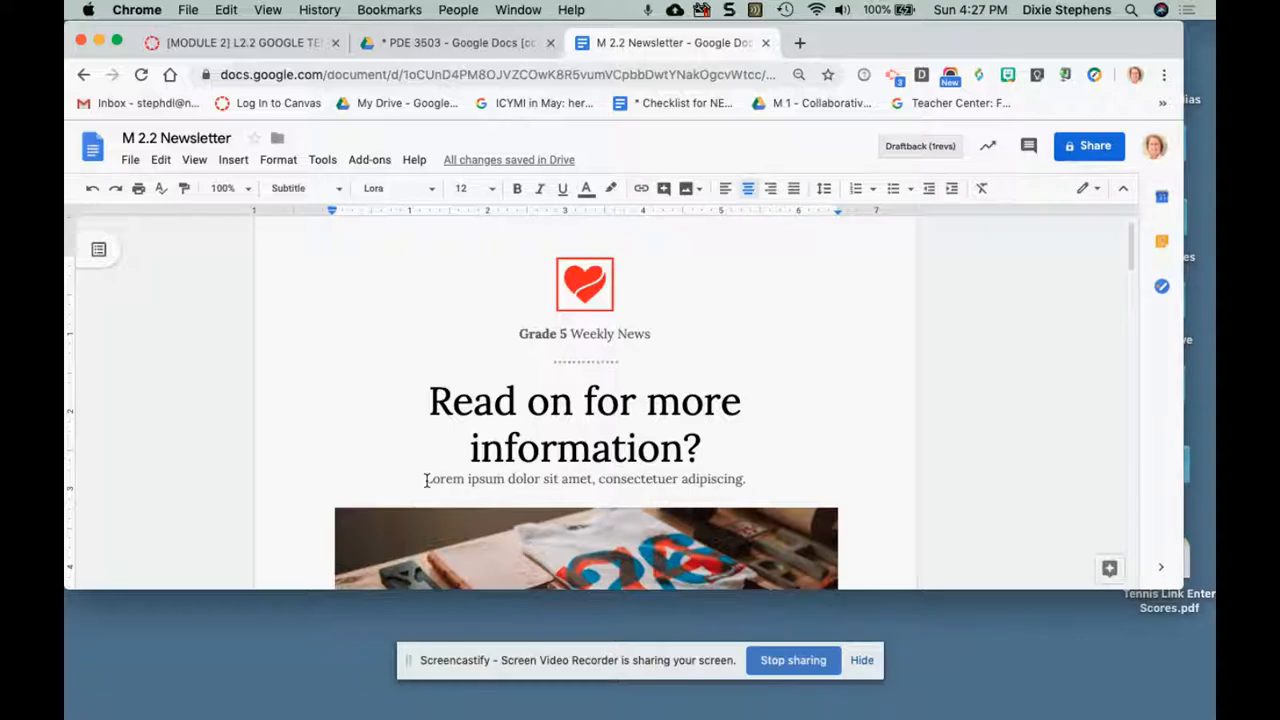
{"action": "left_click_drag", "start_coordinate": [425, 481], "coordinate": [747, 480]}
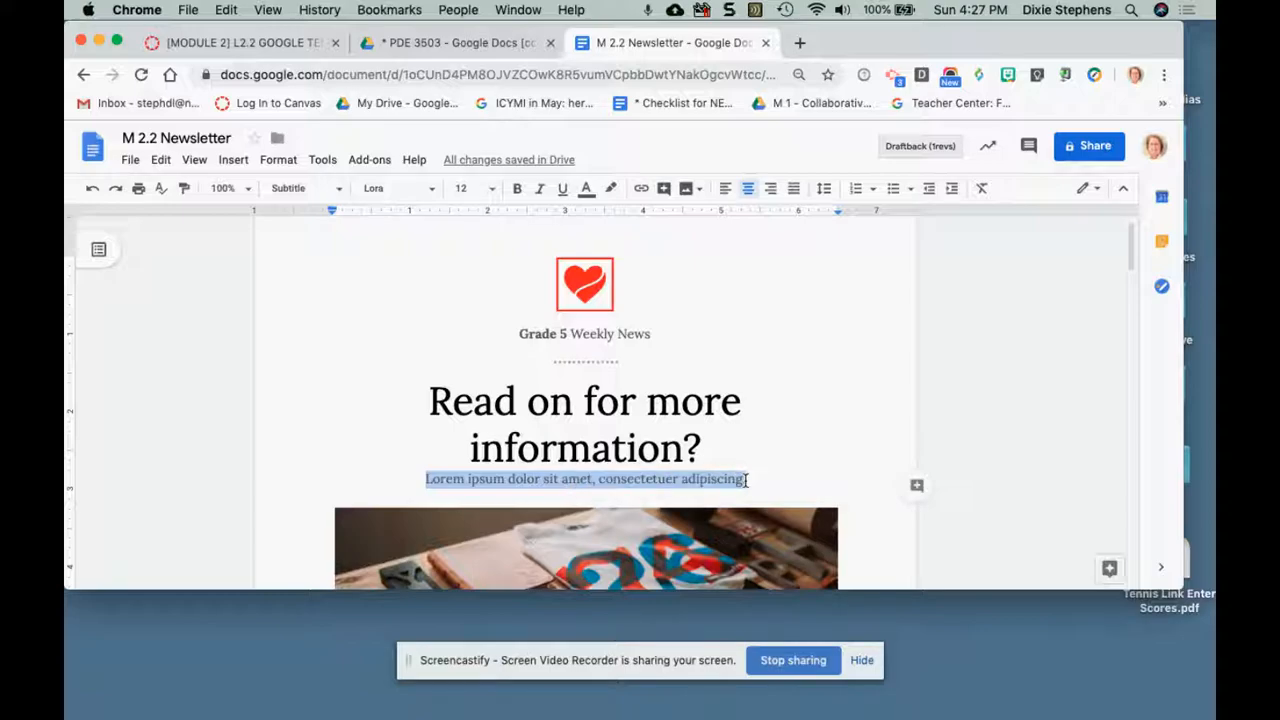
{"action": "type", "text": "O"}
{"action": "key", "text": "BackSpace"}
{"action": "type", "text": "We"}
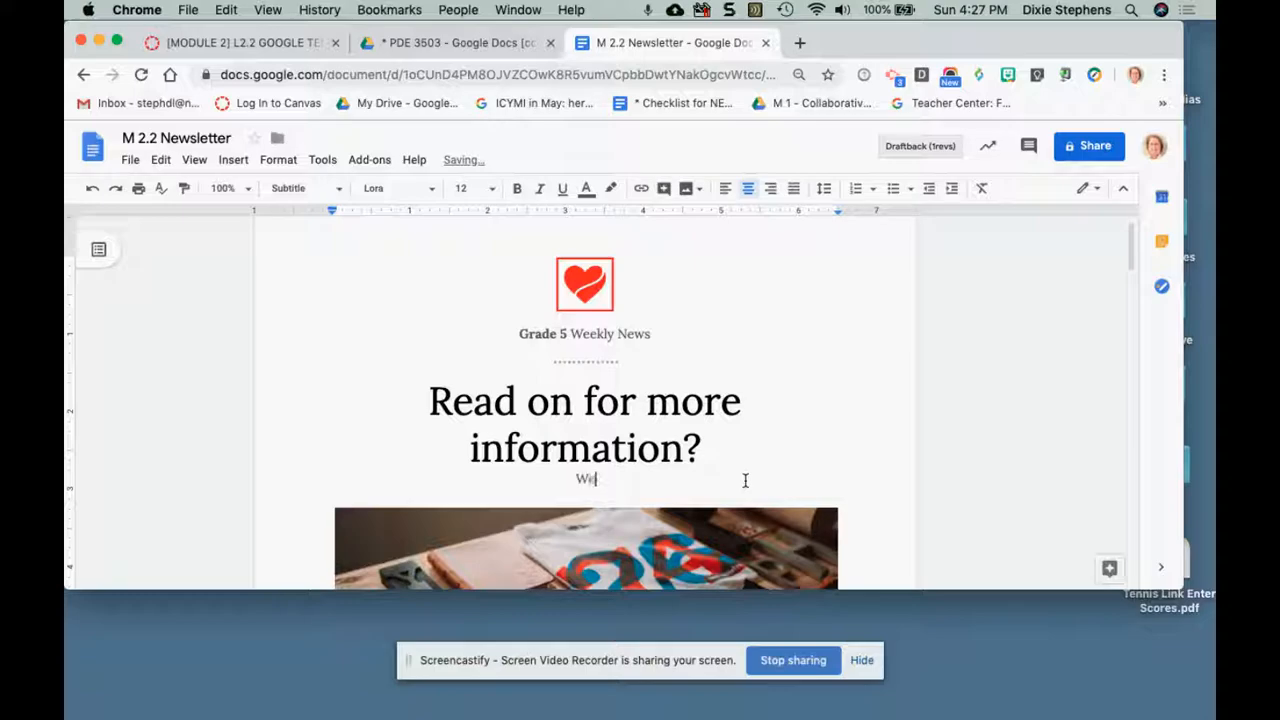
{"action": "type", "text": "ek of October"}
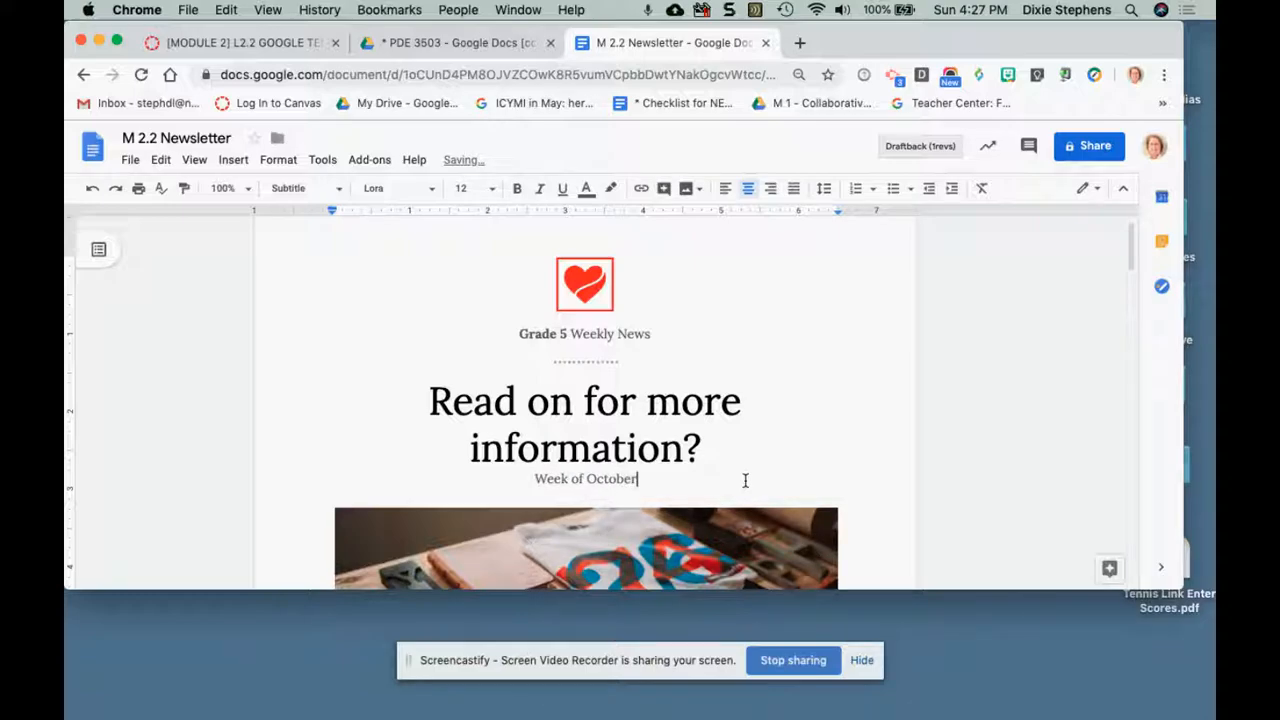
{"action": "type", "text": " 1th"}
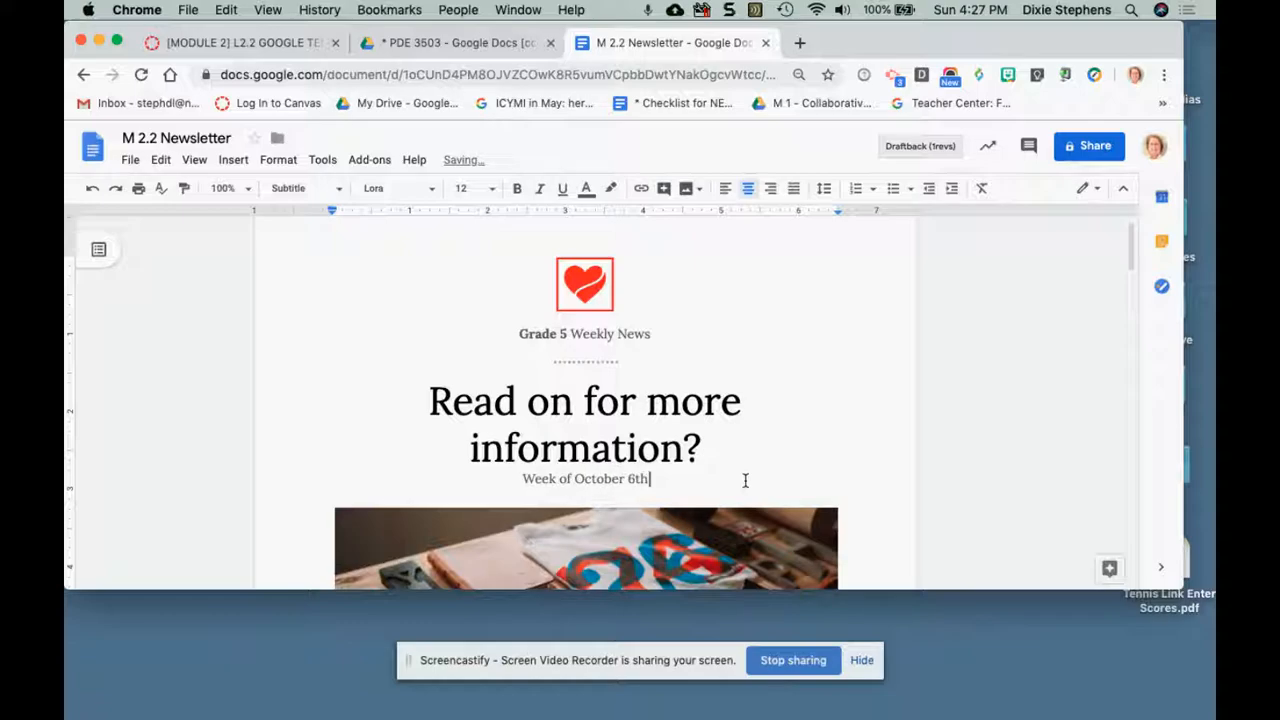
Select the large desk photo and examine the body text below it on the newsletter's first page.
{"action": "scroll", "coordinate": [945, 500], "scroll_direction": "down", "scroll_amount": 1}
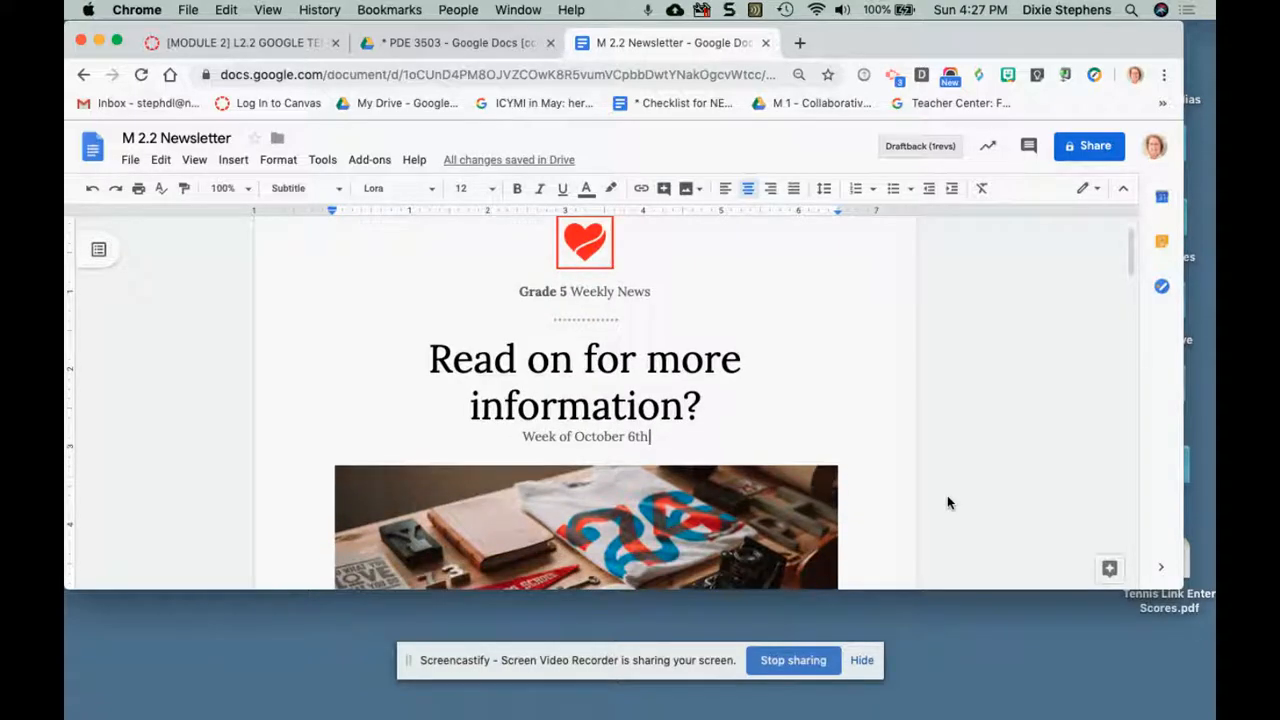
{"action": "scroll", "coordinate": [947, 495], "scroll_direction": "down", "scroll_amount": 2}
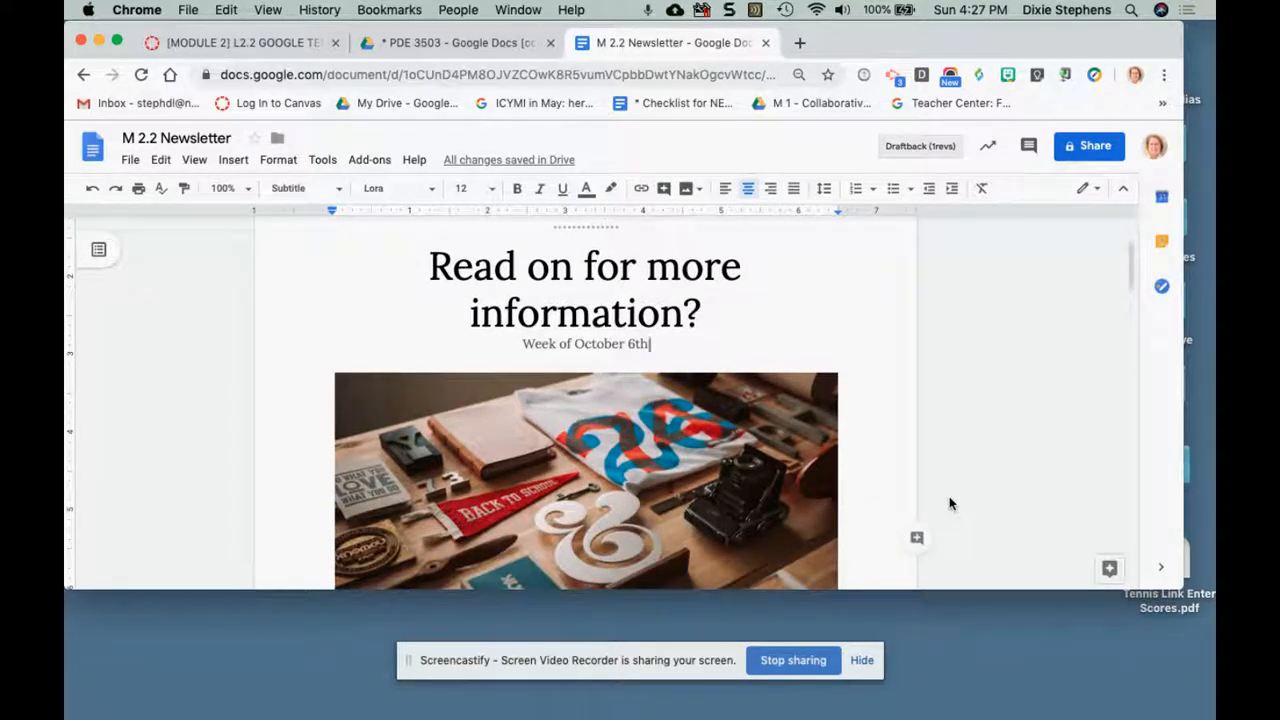
{"action": "scroll", "coordinate": [950, 503], "scroll_direction": "down", "scroll_amount": 1}
{"action": "scroll", "coordinate": [953, 505], "scroll_direction": "down", "scroll_amount": 1}
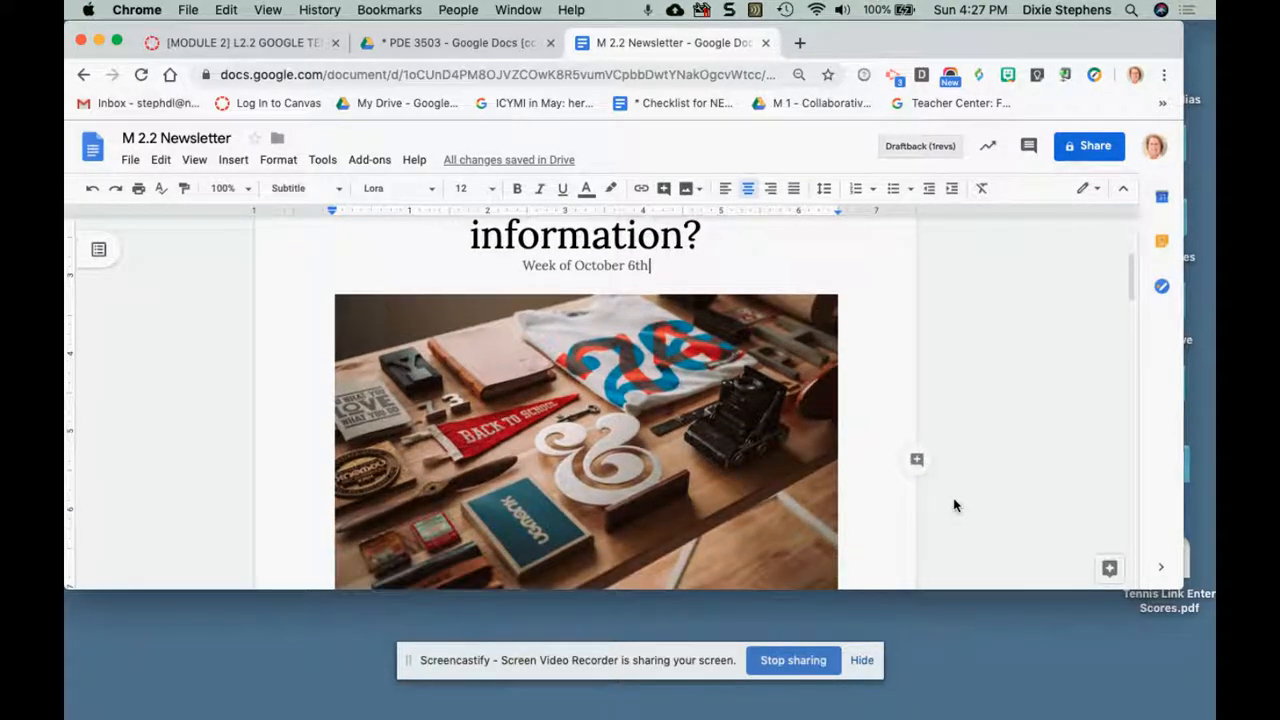
{"action": "scroll", "coordinate": [954, 505], "scroll_direction": "down", "scroll_amount": 2}
{"action": "left_click", "coordinate": [625, 443]}
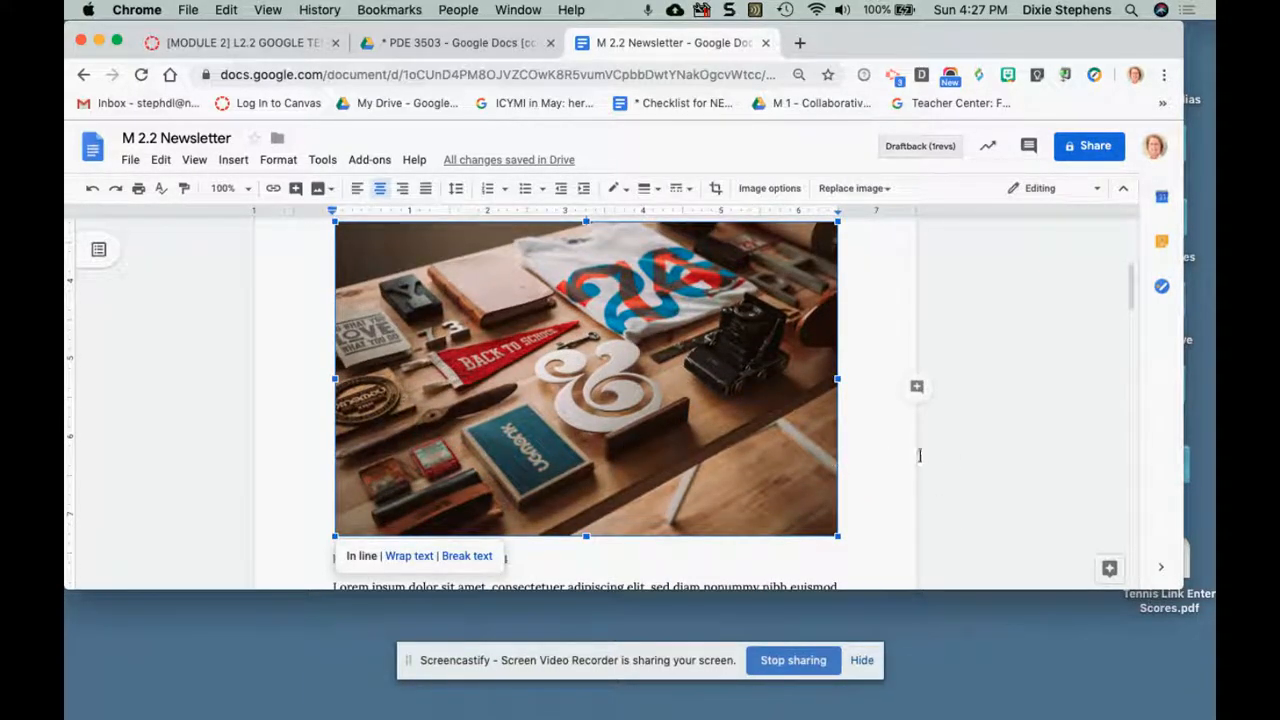
{"action": "scroll", "coordinate": [995, 458], "scroll_direction": "down", "scroll_amount": 2}
{"action": "scroll", "coordinate": [997, 460], "scroll_direction": "down", "scroll_amount": 3}
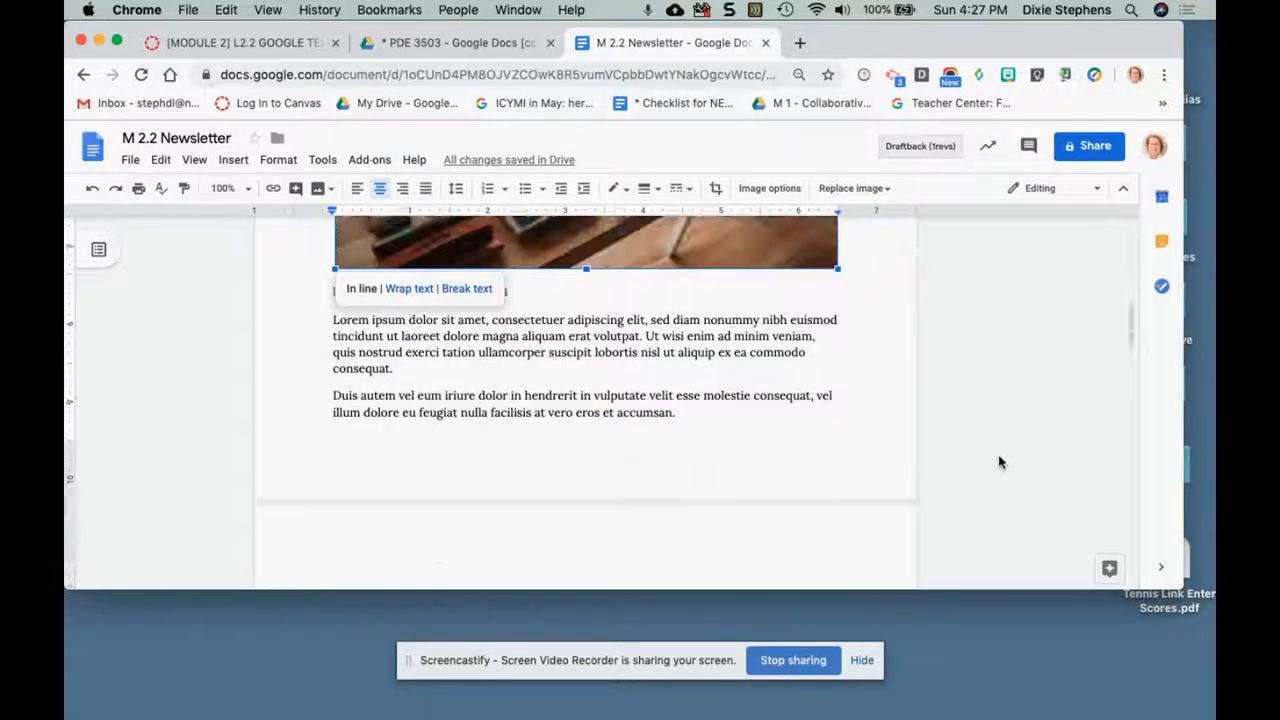
{"action": "scroll", "coordinate": [998, 456], "scroll_direction": "up", "scroll_amount": 10}
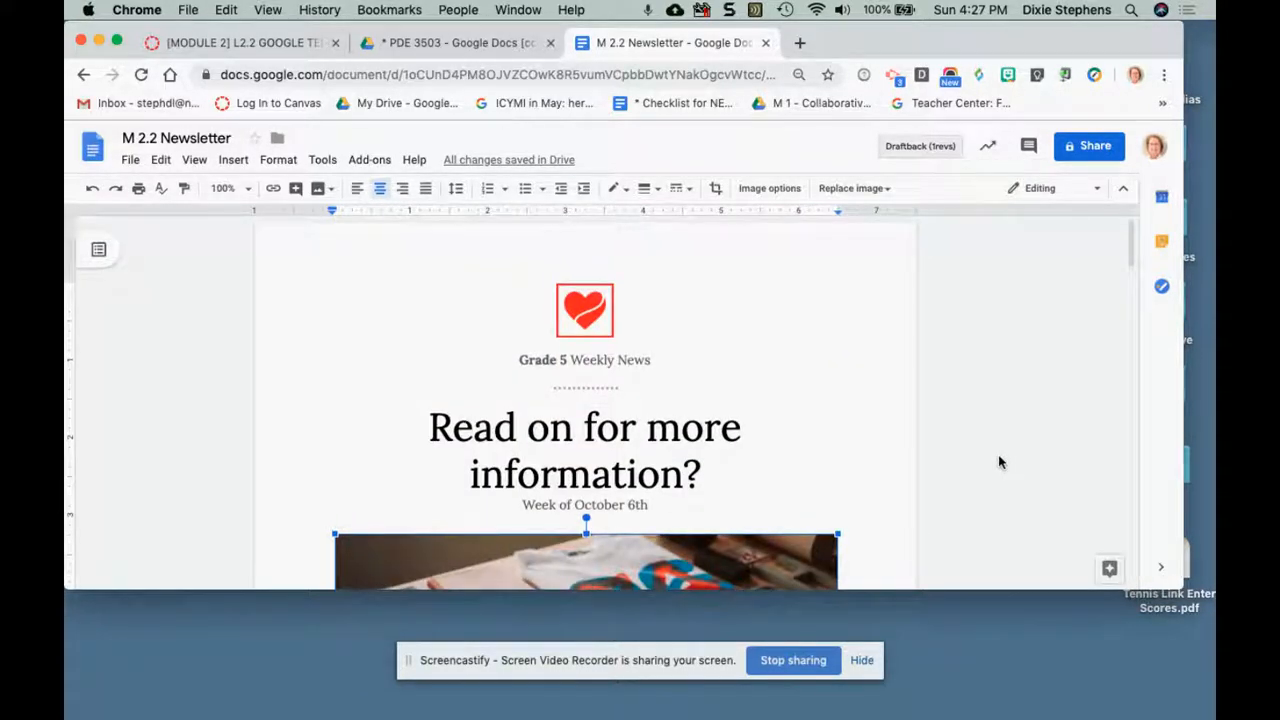